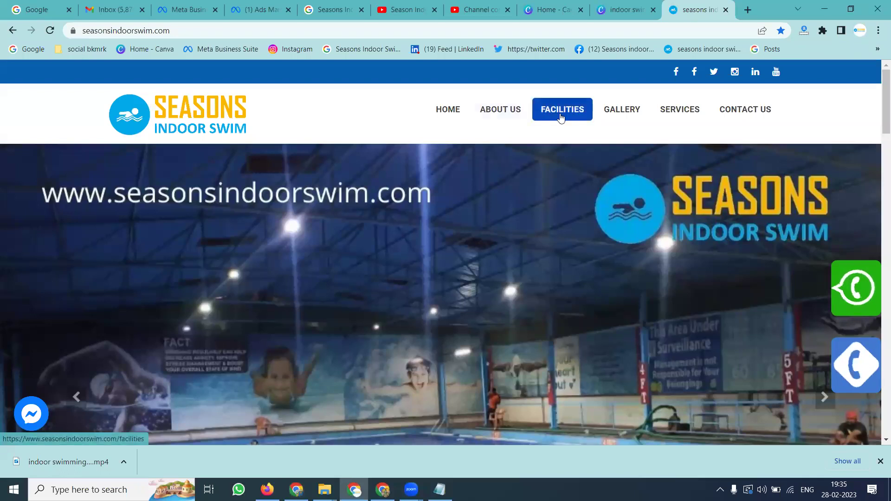
# Look over the Services page of the Seasons Indoor Swim website, then return to its home page.
pyautogui.click(690, 112)
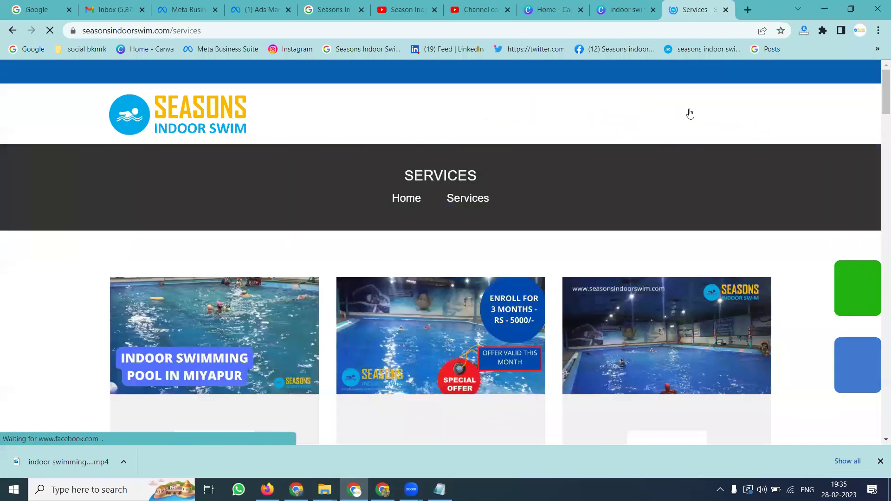
pyautogui.scroll(-7, 687, 123)
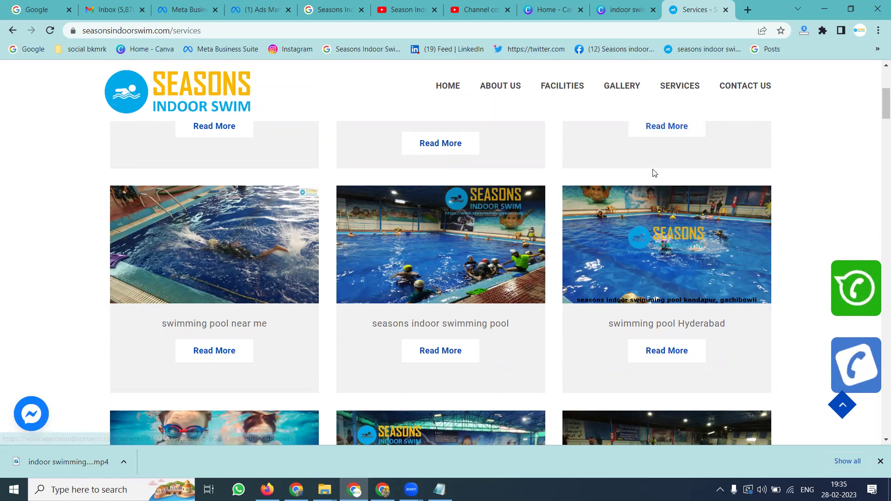
pyautogui.scroll(6, 653, 173)
pyautogui.scroll(1, 648, 178)
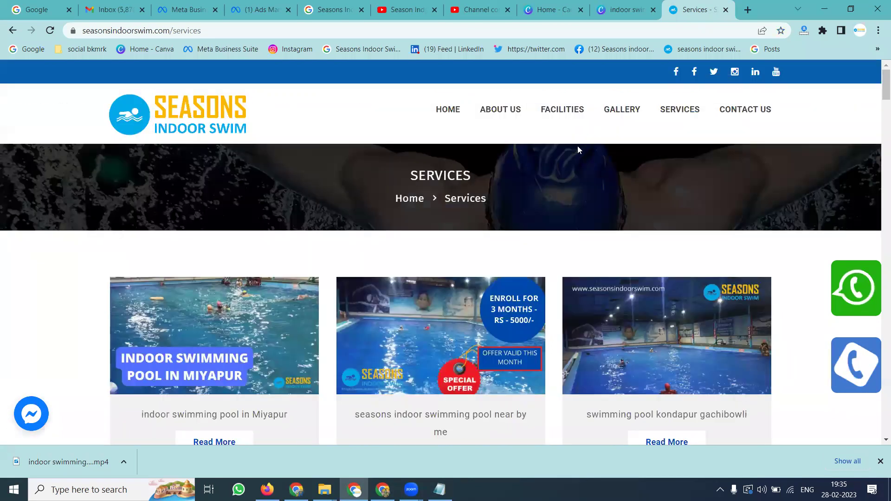
pyautogui.click(443, 115)
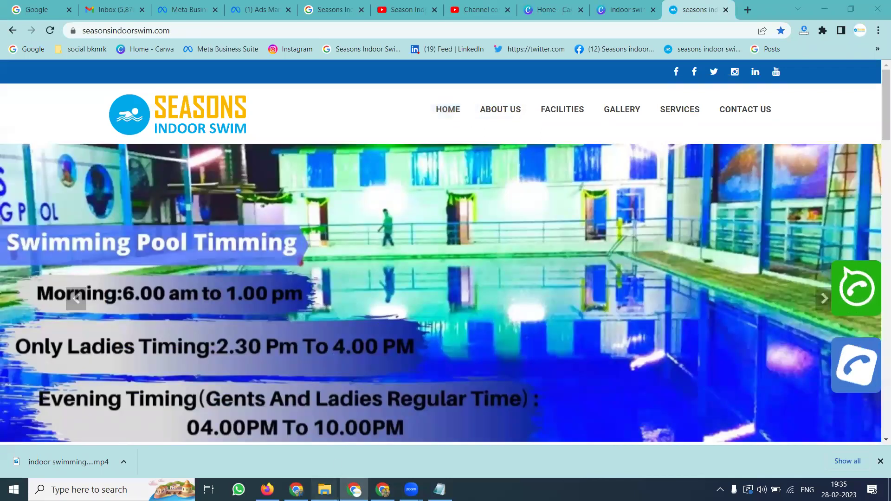
# Check the indoor swimming pool video in the Downloads folder and its design in Canva.
pyautogui.click(325, 490)
pyautogui.click(524, 400)
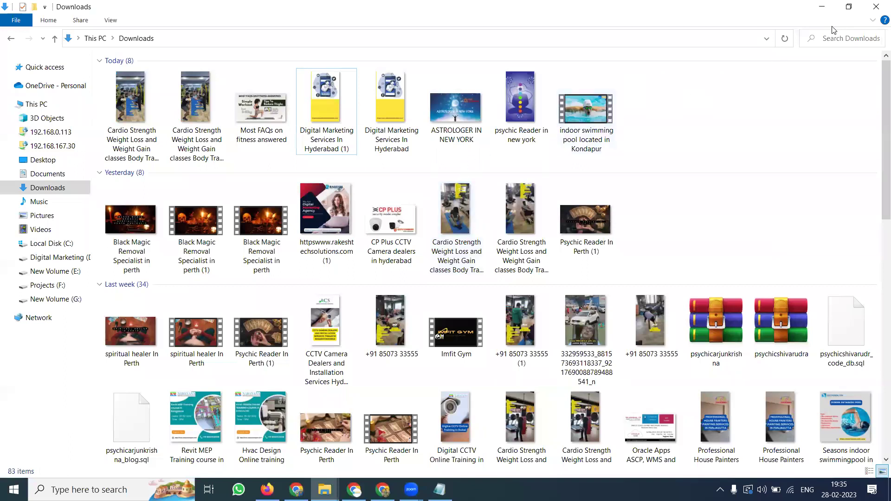
pyautogui.click(820, 9)
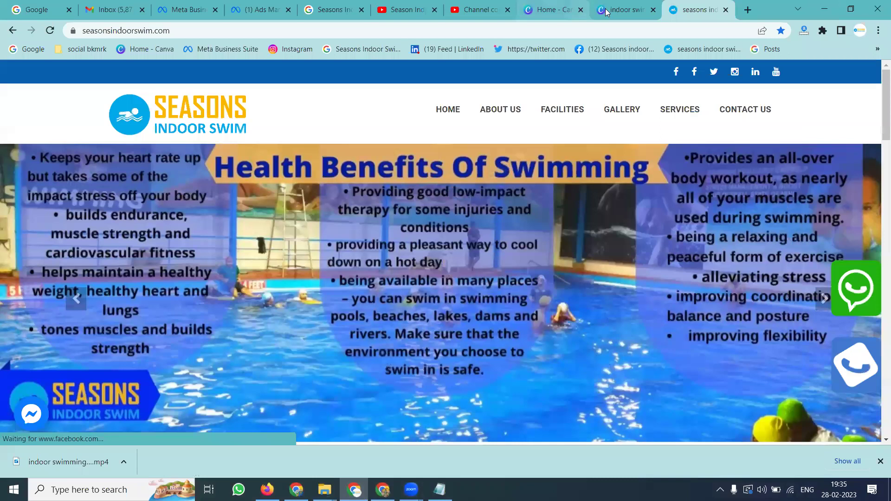
pyautogui.click(606, 12)
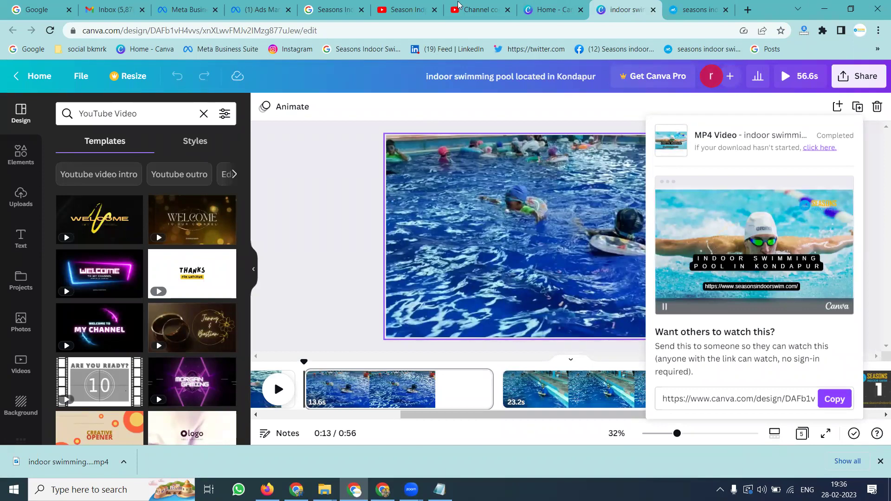
# Switch to YouTube Studio and upload the video "indoor swimming pool located in Kondapur" from the Downloads folder.
pyautogui.click(467, 15)
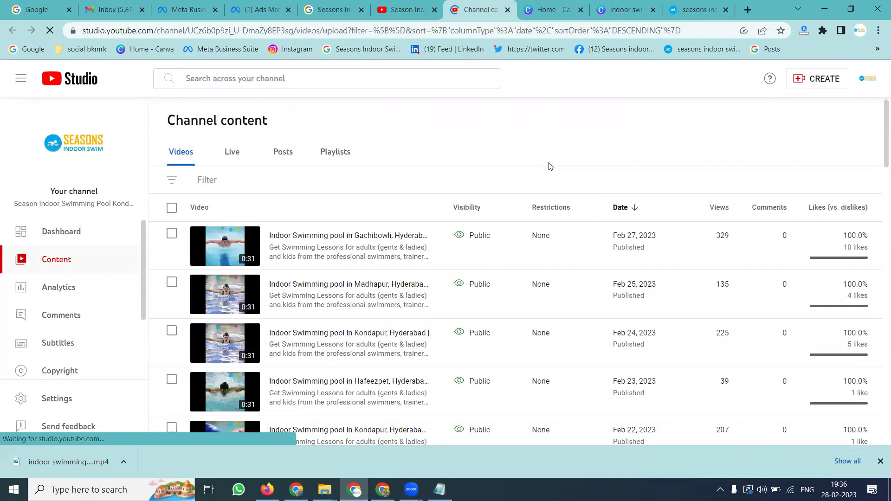
pyautogui.click(799, 82)
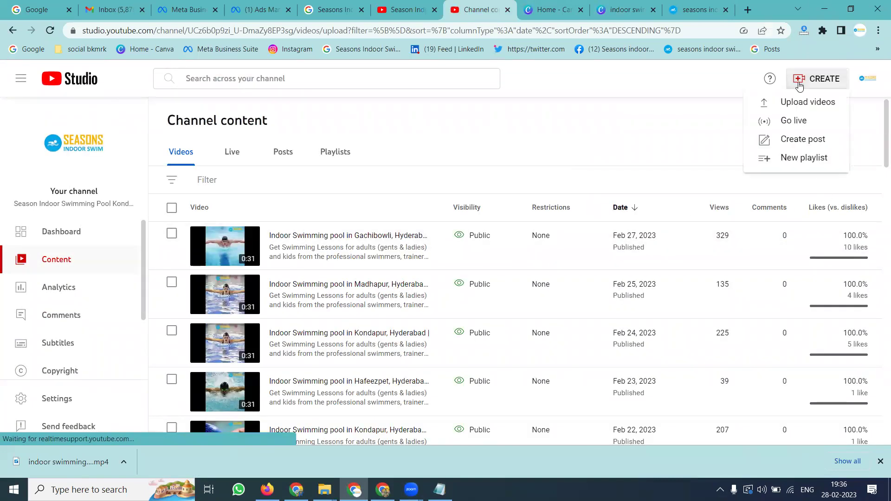
pyautogui.click(786, 105)
pyautogui.click(471, 316)
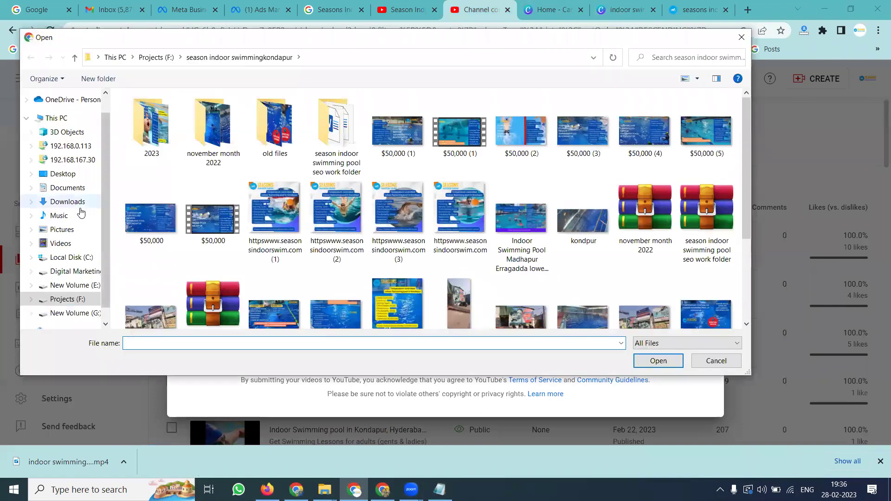
pyautogui.click(80, 207)
pyautogui.scroll(-5, 242, 203)
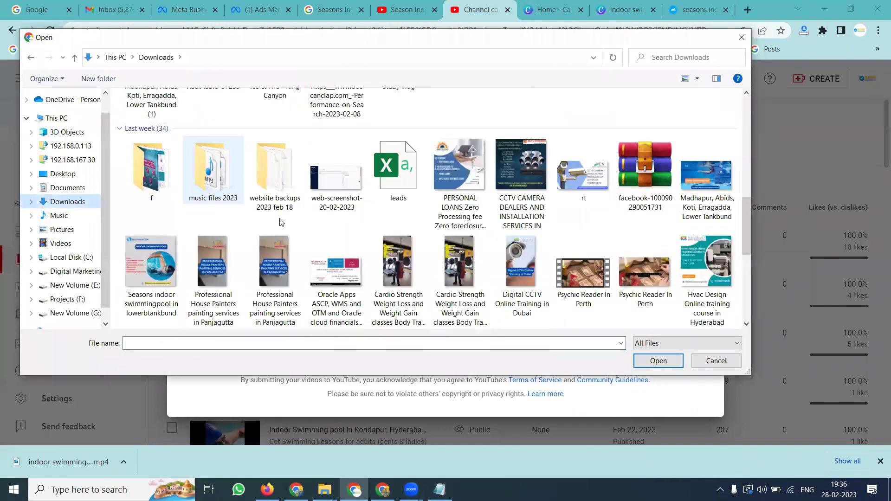
pyautogui.scroll(-8, 522, 279)
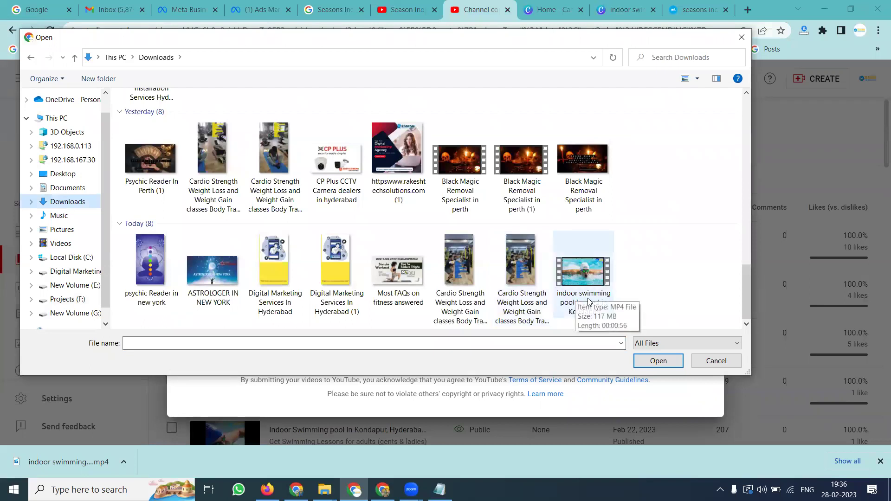
pyautogui.doubleClick(571, 300)
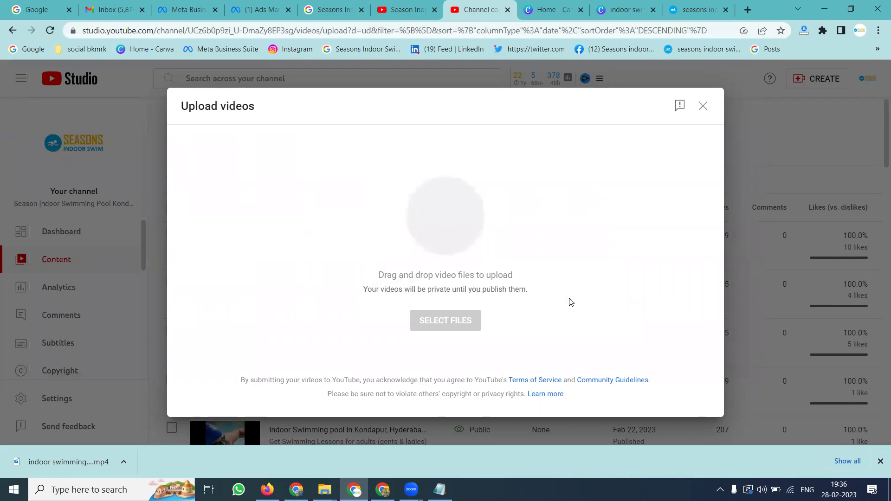
# Extend the video title after Kondapur with "| Ladies And gets , Kids Swimming pool Gachibowli, Miyapur".
pyautogui.click(396, 226)
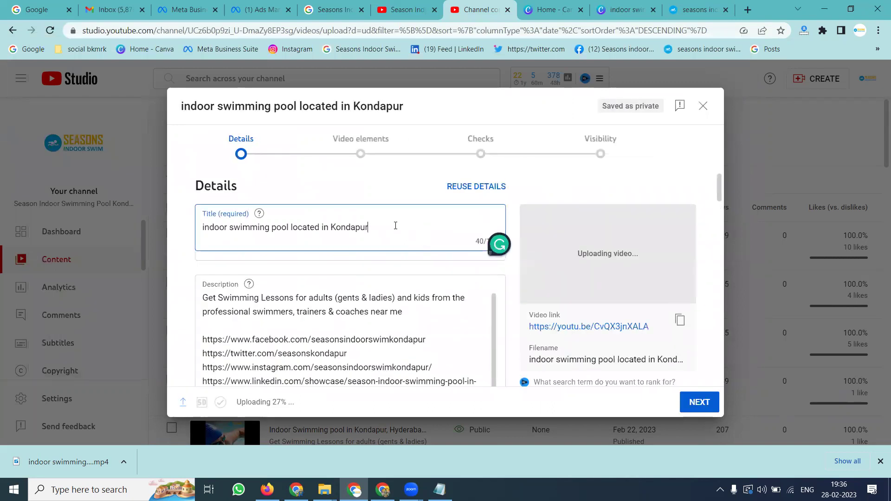
pyautogui.write('|')
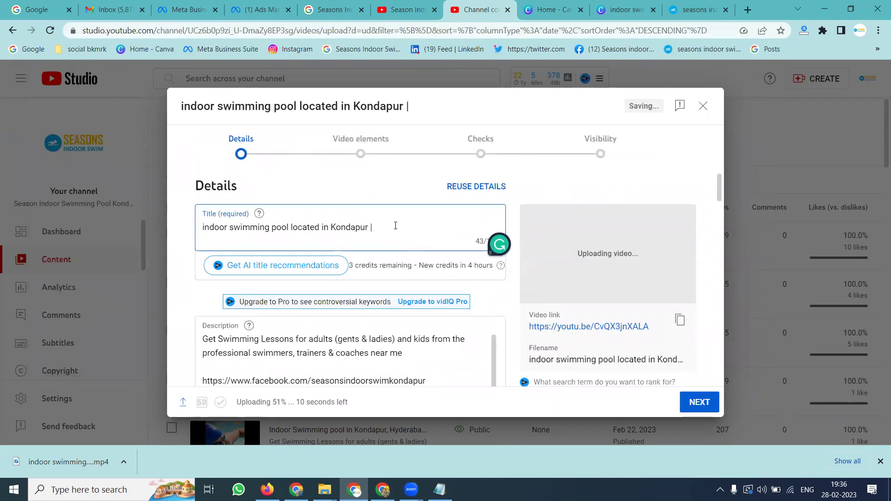
pyautogui.write(' Ladies And N=')
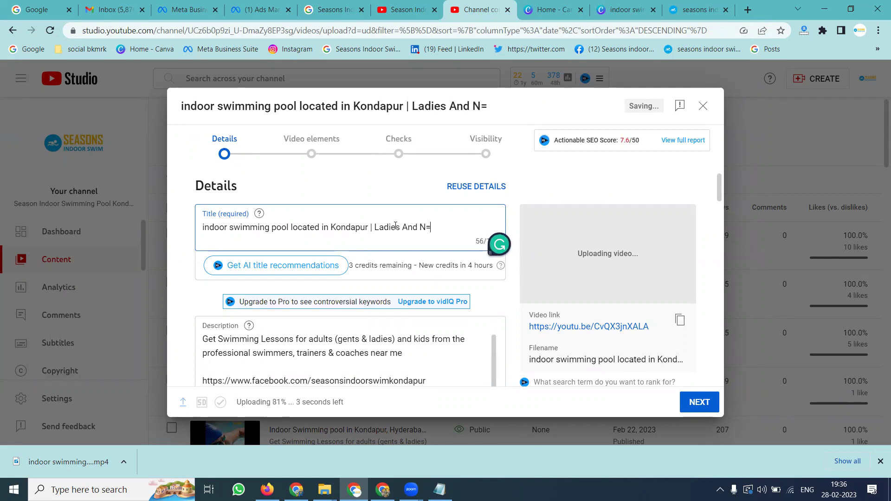
pyautogui.write('Gets')
pyautogui.press('BackSpace')
pyautogui.press('BackSpace')
pyautogui.press('BackSpace')
pyautogui.press('BackSpace')
pyautogui.press('BackSpace')
pyautogui.press('BackSpace')
pyautogui.press('BackSpace')
pyautogui.write('gets ')
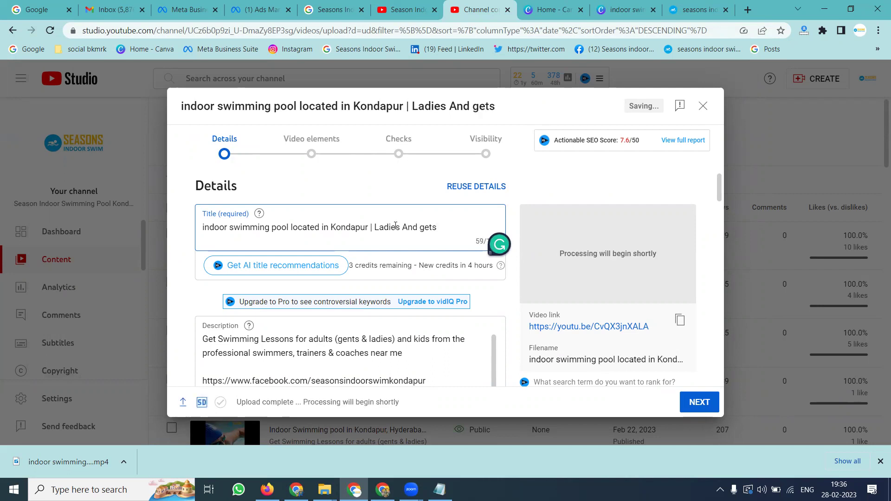
pyautogui.write(', Kids Swimming po')
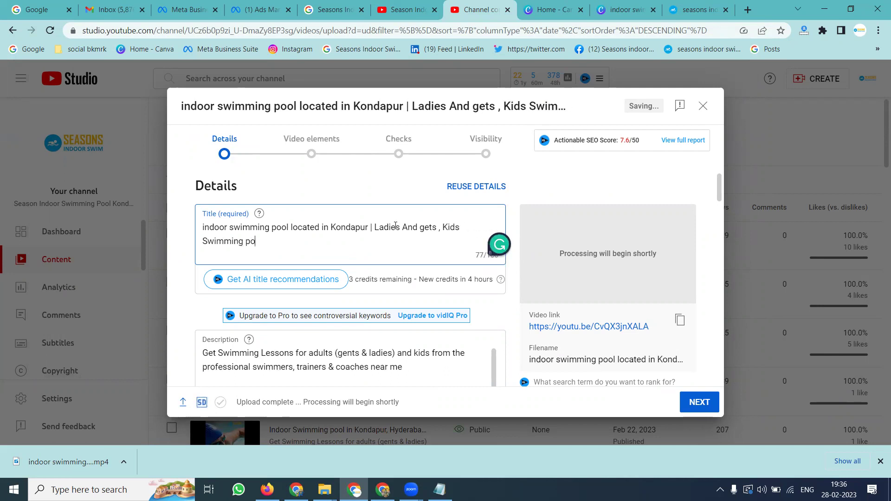
pyautogui.write('ol Gachibowli, Miyapur')
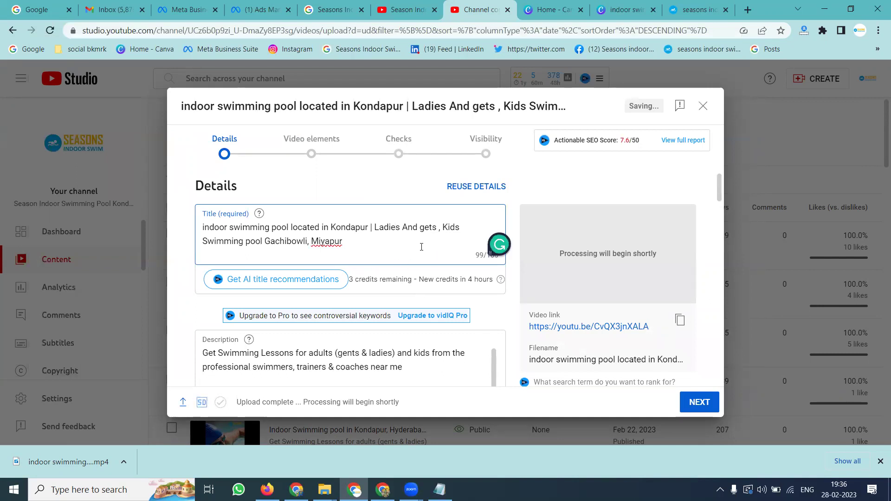
# Copy the title text after the separator, search Google for it, and accept the suggested spelling "gents".
pyautogui.doubleClick(426, 227)
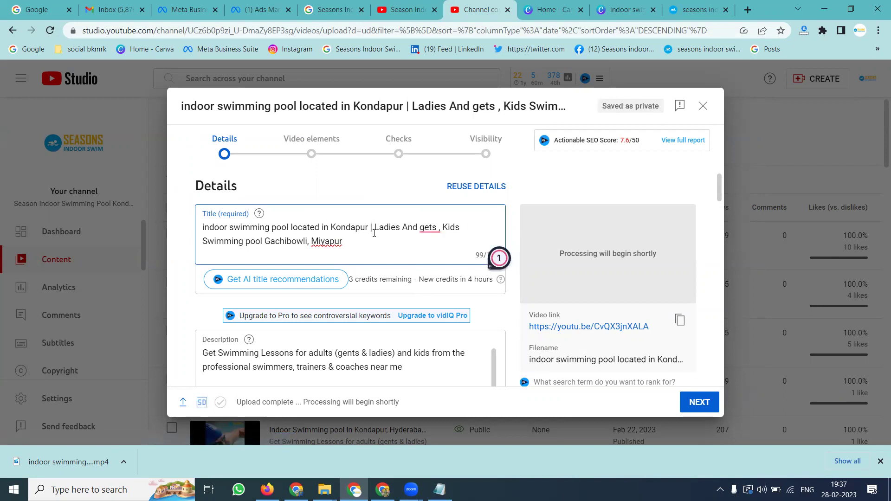
pyautogui.moveTo(374, 227); pyautogui.dragTo(344, 242)
pyautogui.click(61, 9)
pyautogui.write('Ladies And gets , Kids Swimming pool Gachibowli, Miyapur')
pyautogui.press('Return')
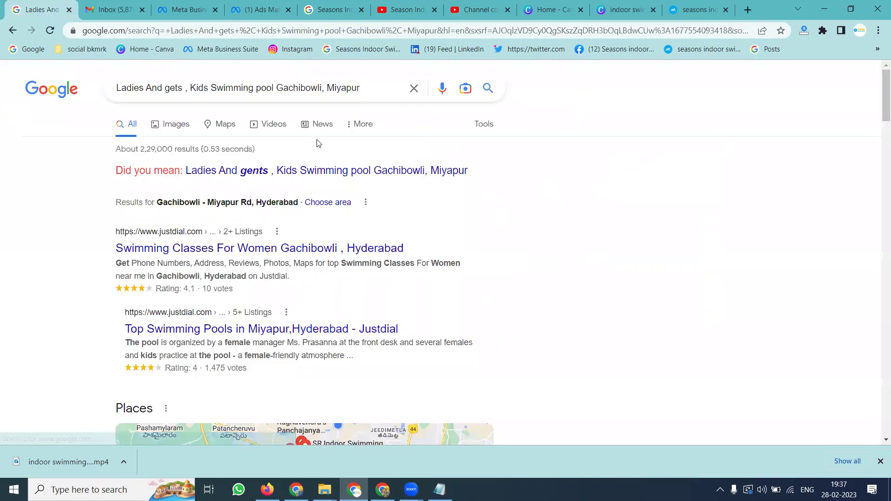
pyautogui.click(296, 172)
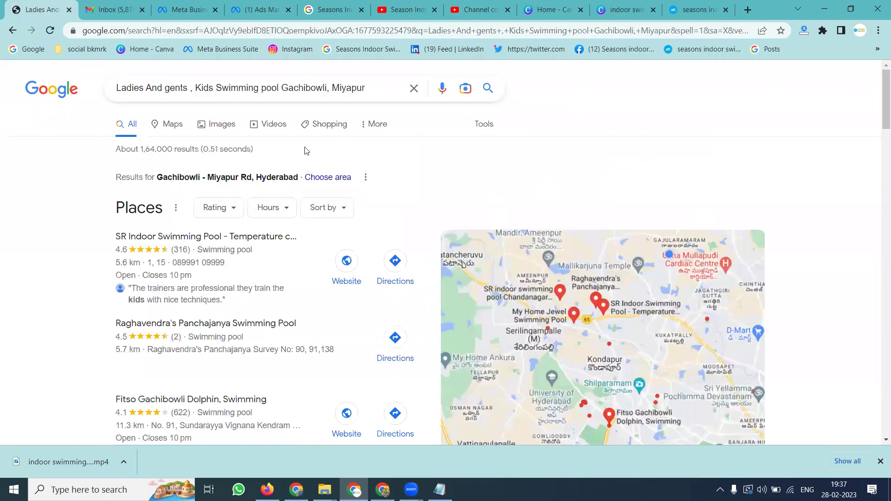
# Open the YouTube home page in another tab and search for "Ladies And gets , Kids Swimming pool Gachibowli, Miyapur".
pyautogui.click(376, 6)
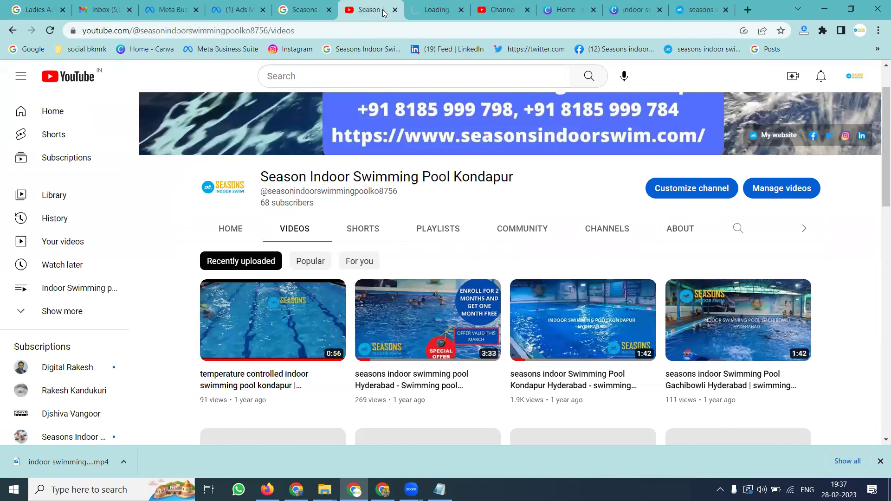
pyautogui.hotkey('ctrl', 'shift', 't')
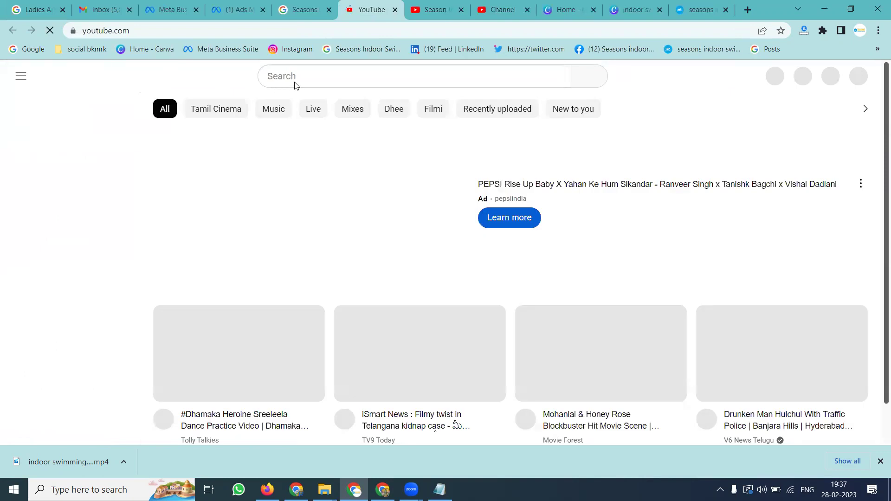
pyautogui.click(295, 81)
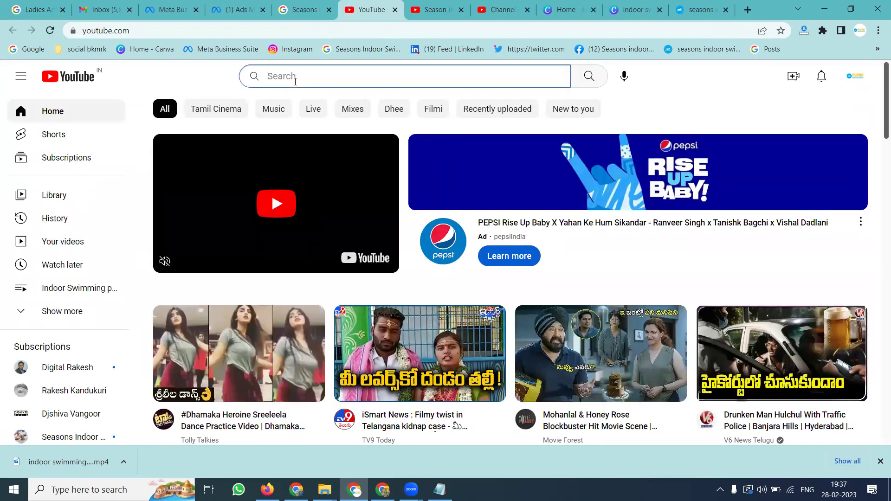
pyautogui.write('Ladies And gets , Kids Swimming pool Gachibowli, Miyapur')
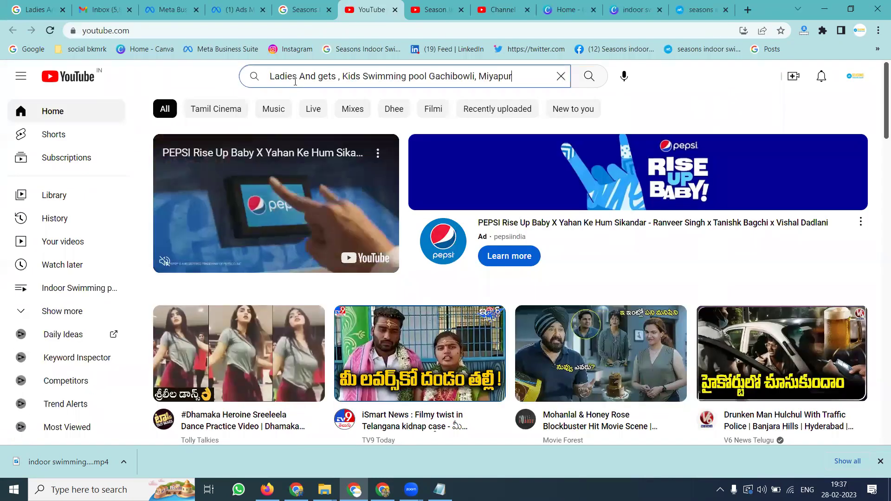
pyautogui.press('Return')
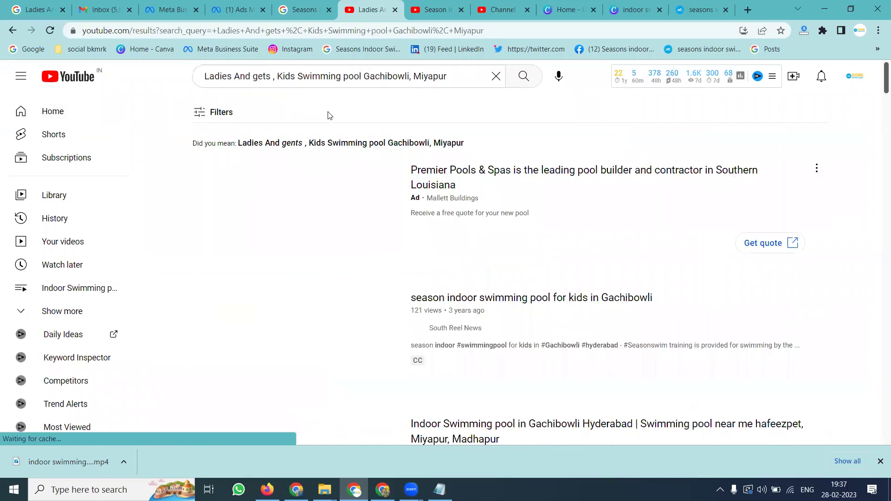
# Examine the titles of competing swimming pool videos in the YouTube results, then return to the upload details in YouTube Studio.
pyautogui.scroll(-6, 525, 227)
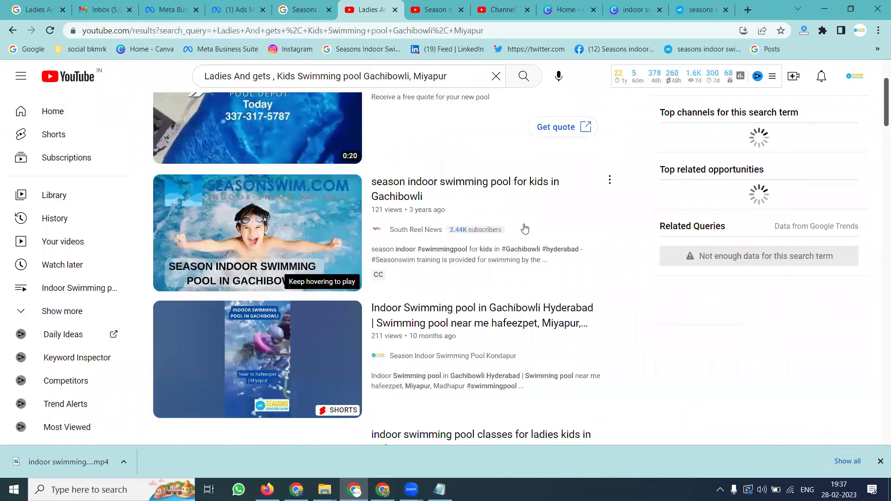
pyautogui.scroll(-4, 525, 227)
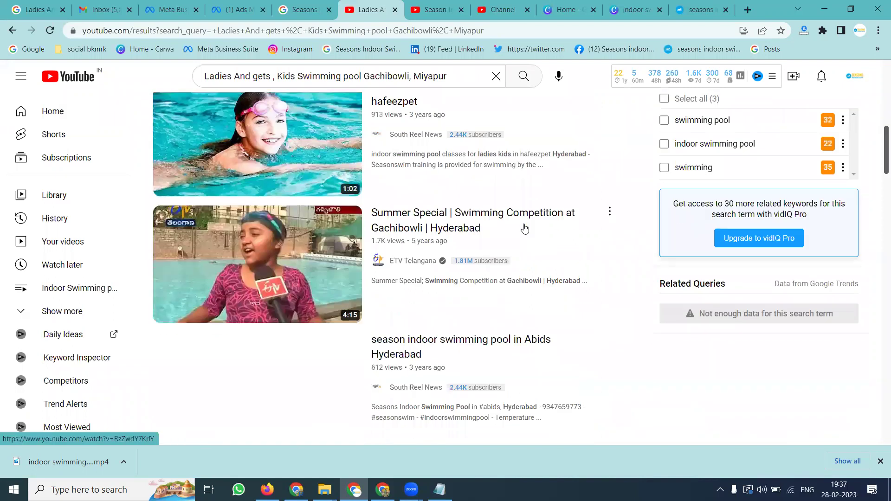
pyautogui.scroll(-3, 490, 227)
pyautogui.scroll(-3, 490, 228)
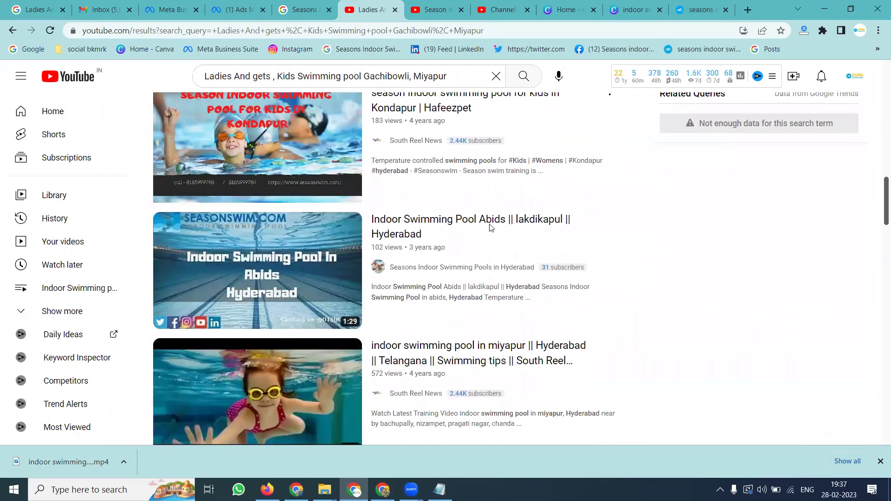
pyautogui.scroll(-10, 491, 227)
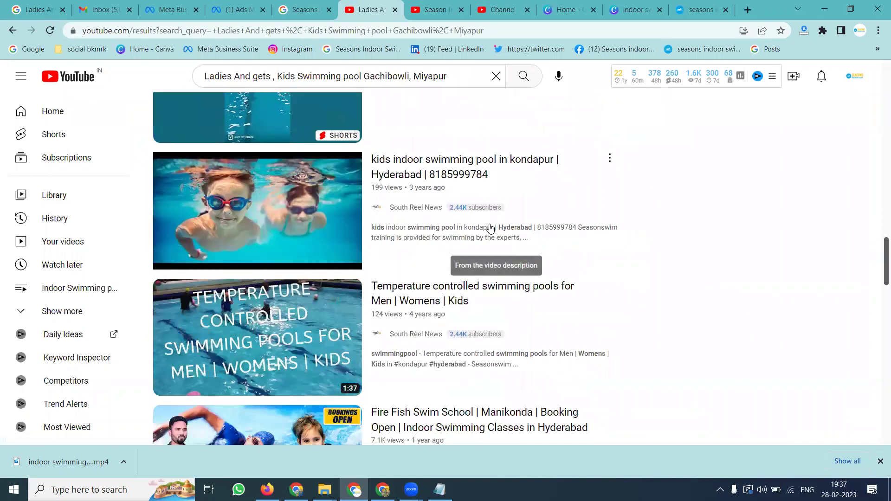
pyautogui.scroll(-1, 491, 227)
pyautogui.scroll(-6, 490, 225)
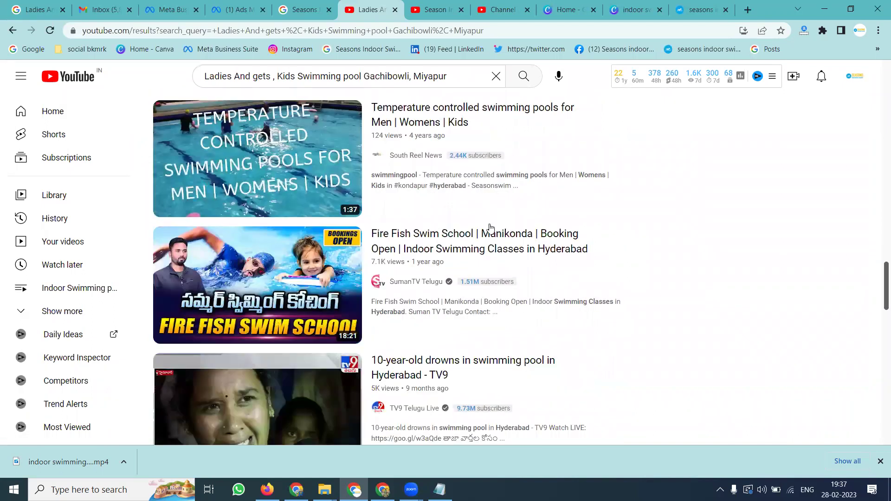
pyautogui.scroll(-3, 491, 227)
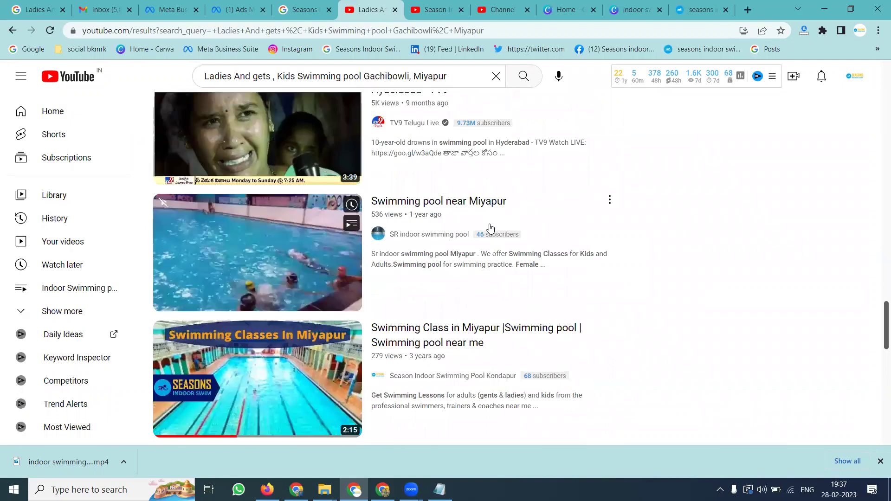
pyautogui.scroll(-3, 482, 257)
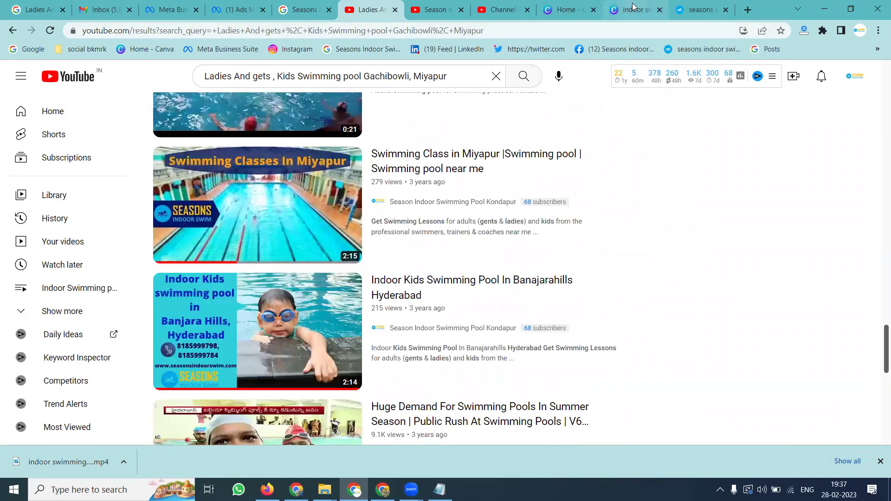
pyautogui.click(501, 10)
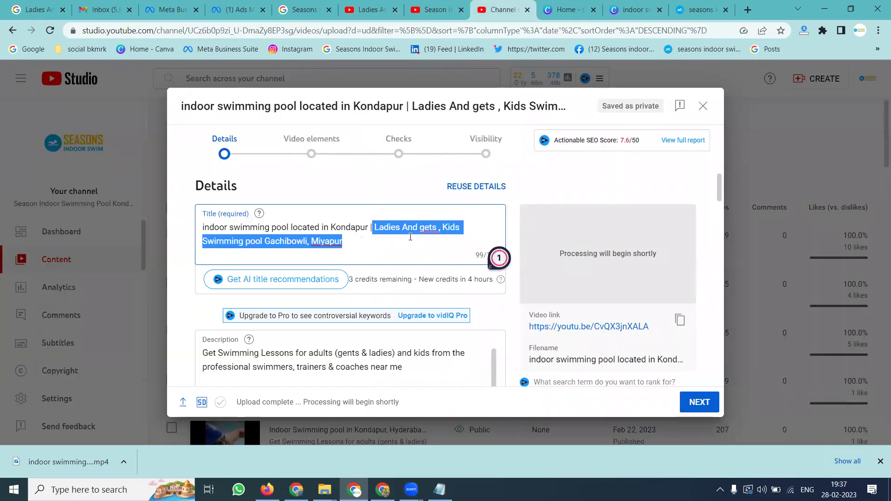
# Remove "Ladies And gets , Kids" from the video title and add a hyphen after Miyapur.
pyautogui.press('Right')
pyautogui.moveTo(462, 227); pyautogui.dragTo(372, 226)
pyautogui.press('BackSpace')
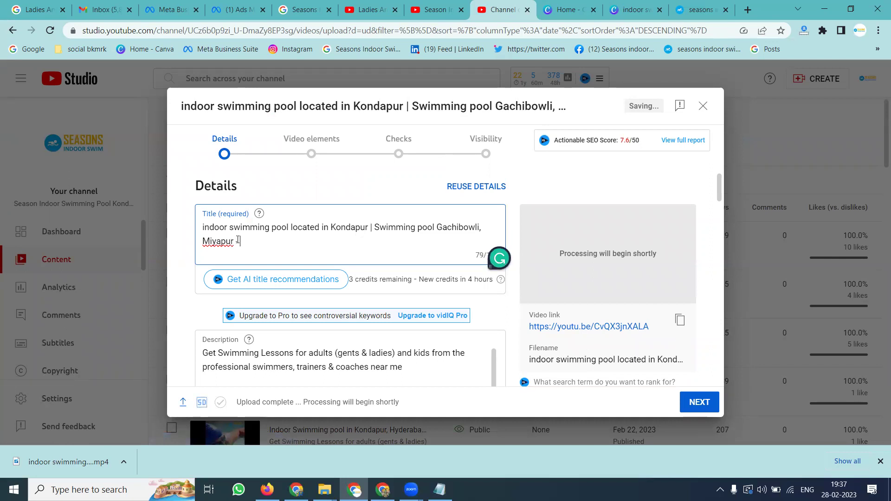
# Open the contact page of the Seasons Indoor Swim website and copy the first phone number.
pyautogui.click(698, 10)
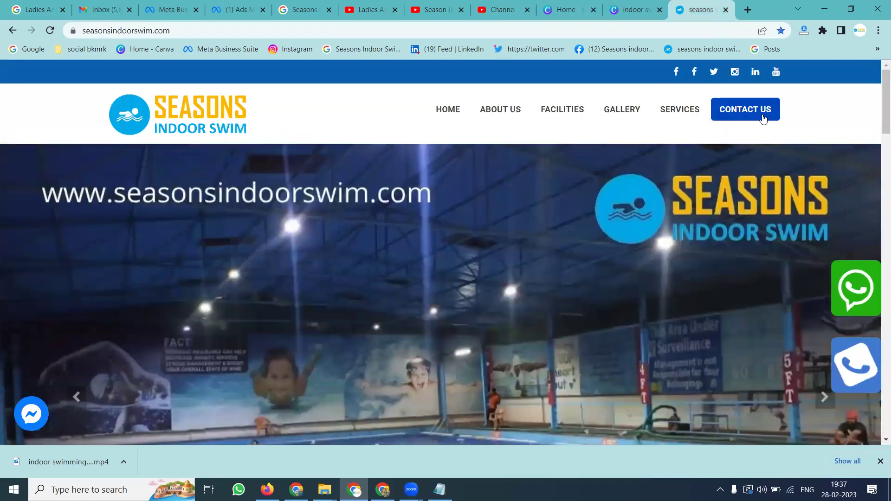
pyautogui.click(760, 117)
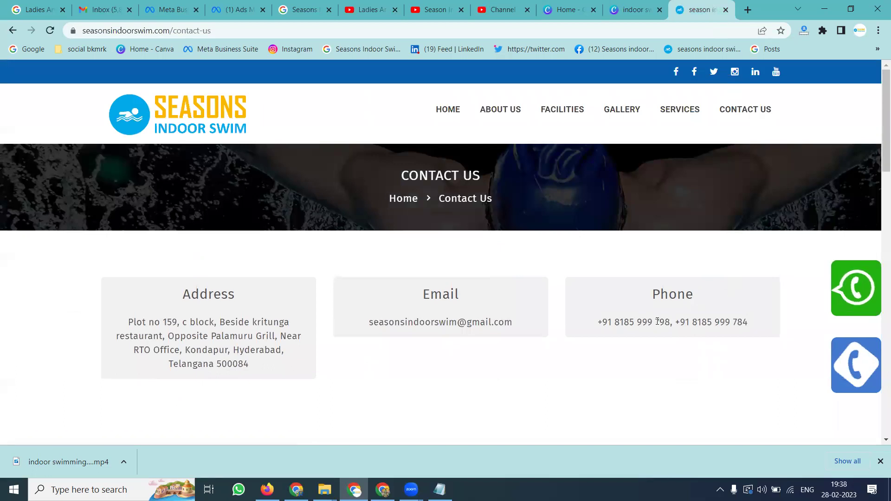
pyautogui.moveTo(671, 323); pyautogui.dragTo(593, 324)
pyautogui.hotkey('ctrl', 'c')
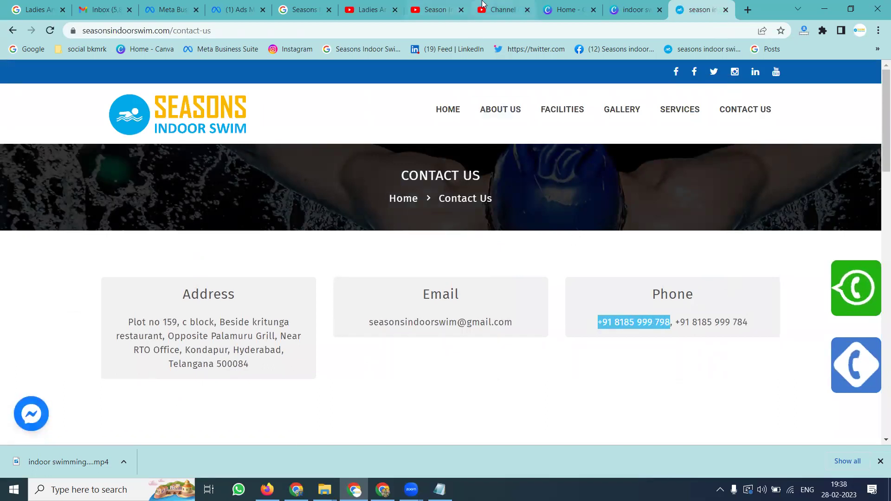
# Return to the upload details and insert a hyphen and the copied phone number after Kondapur in the title.
pyautogui.click(504, 10)
pyautogui.click(370, 227)
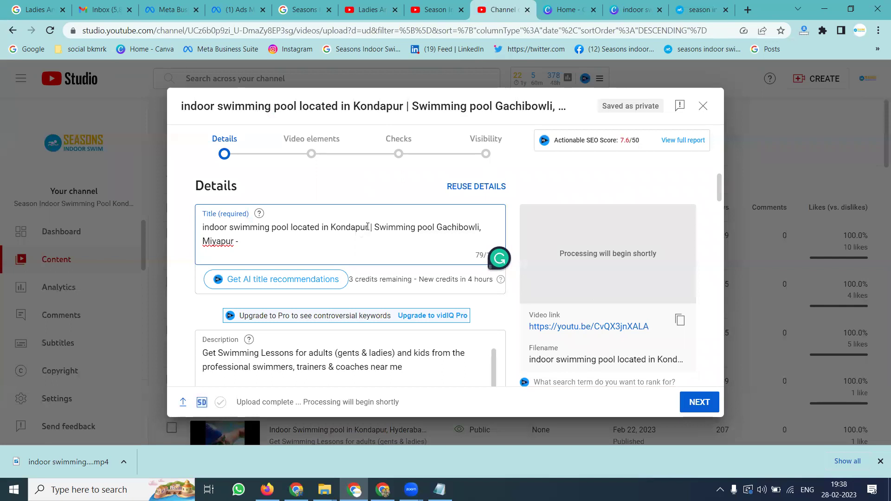
pyautogui.write('-')
pyautogui.hotkey('ctrl', 'v')
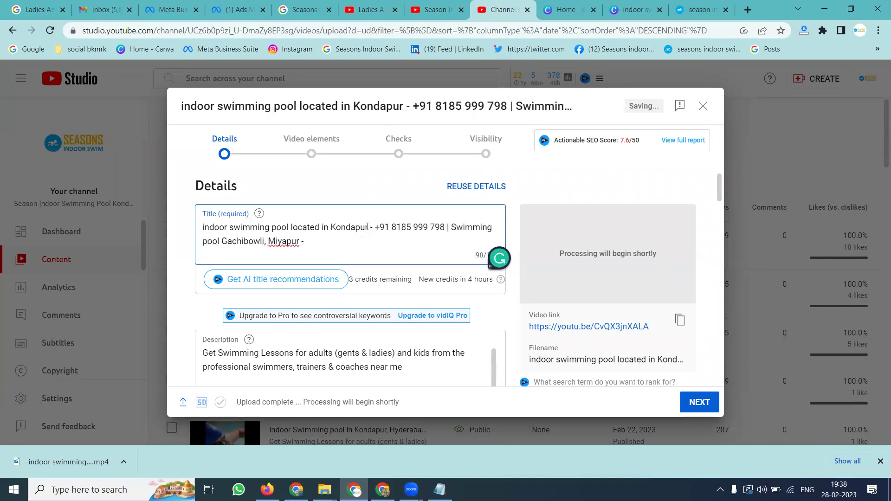
# Replace the hyphen at the end of the title with "| Hyderabad".
pyautogui.click(338, 246)
pyautogui.write('| Hyderabad')
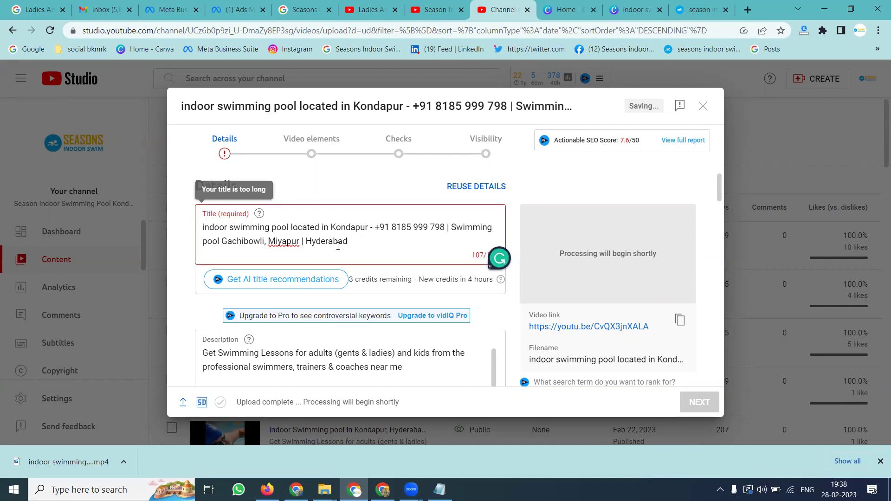
pyautogui.press('BackSpace')
pyautogui.press('BackSpace')
pyautogui.press('BackSpace')
pyautogui.write('rabad')
# Shorten the title by removing the phone number's spaces and country code, plus the space before the separator preceding Hyderabad.
pyautogui.click(390, 226)
pyautogui.press('BackSpace')
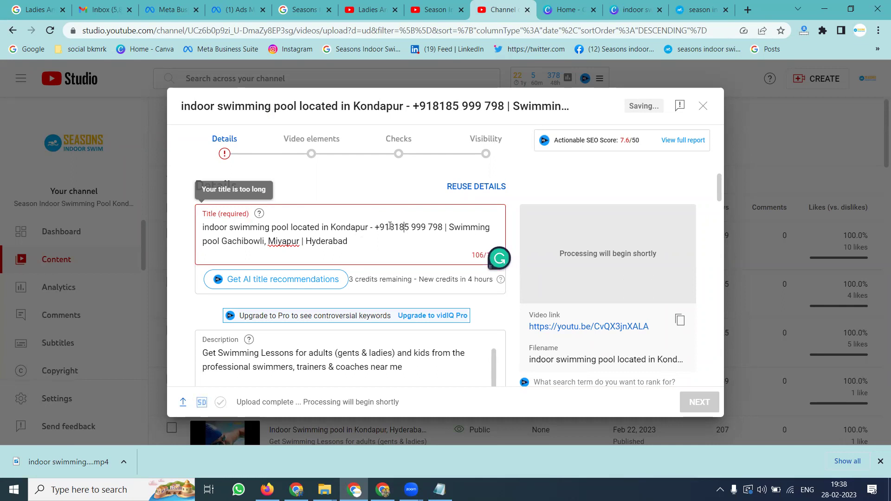
pyautogui.press('BackSpace')
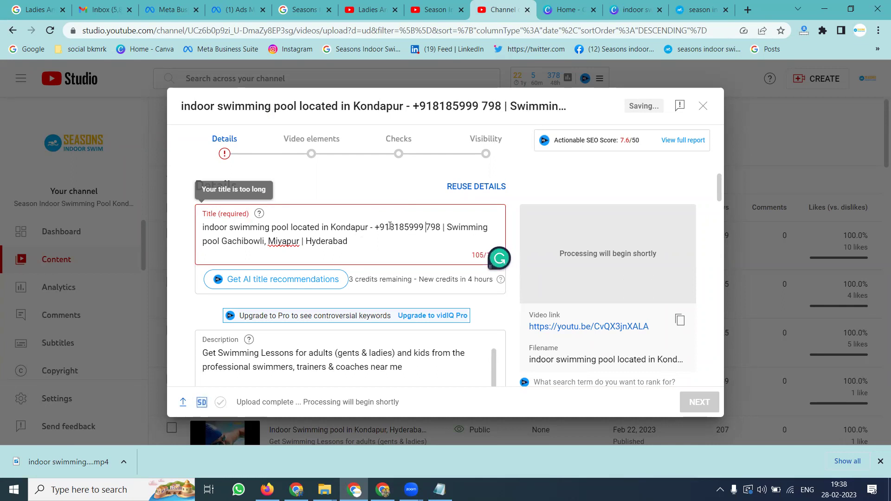
pyautogui.press('BackSpace')
pyautogui.press('BackSpace')
pyautogui.press('BackSpace')
pyautogui.press('BackSpace')
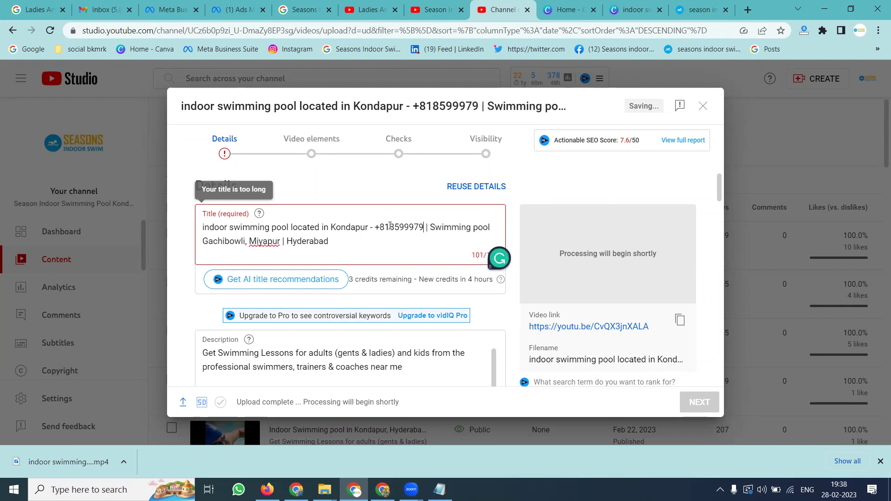
pyautogui.write('9')
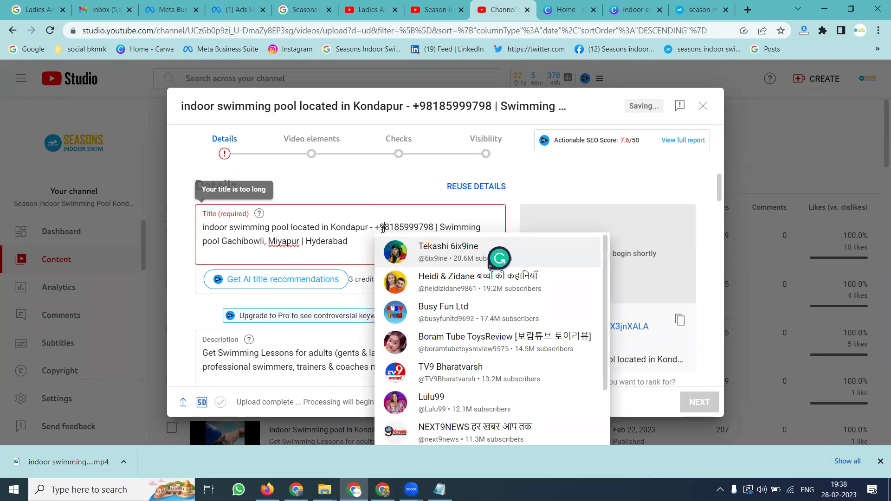
pyautogui.press('BackSpace')
pyautogui.press('BackSpace')
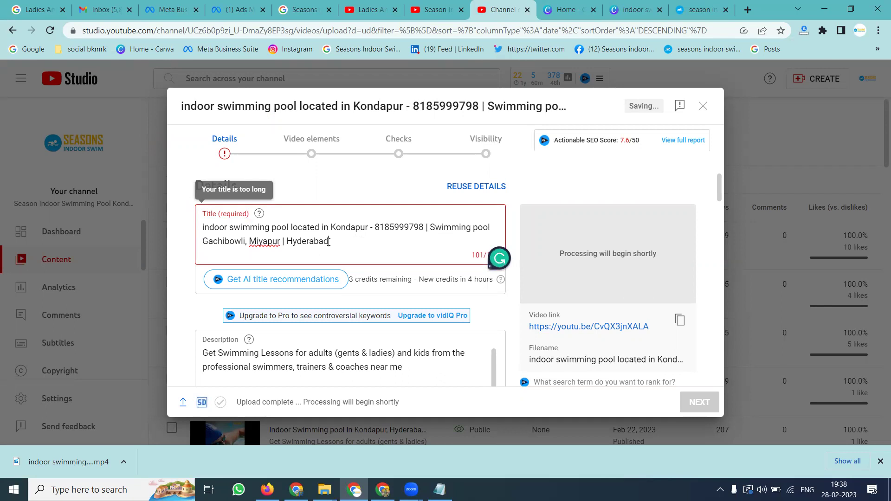
pyautogui.click(282, 241)
pyautogui.press('BackSpace')
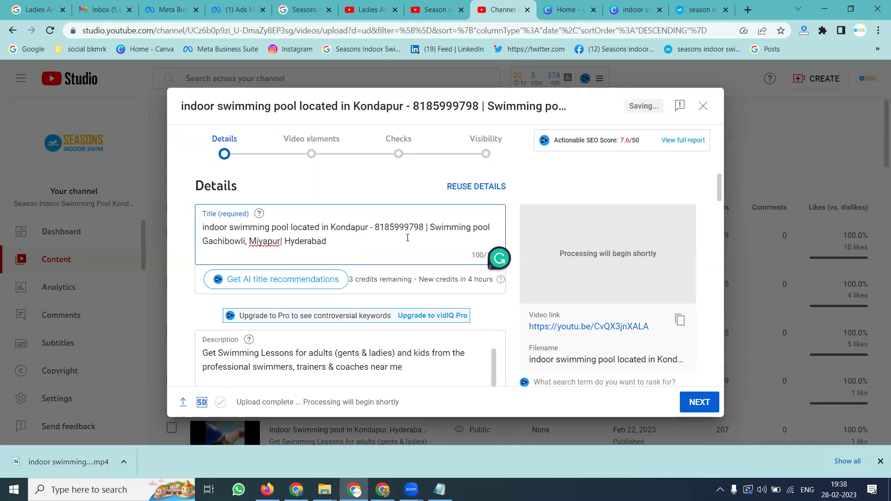
# Copy the whole title and insert it as a separate first line of the video description.
pyautogui.hotkey('ctrl', 'a')
pyautogui.hotkey('ctrl', 'c')
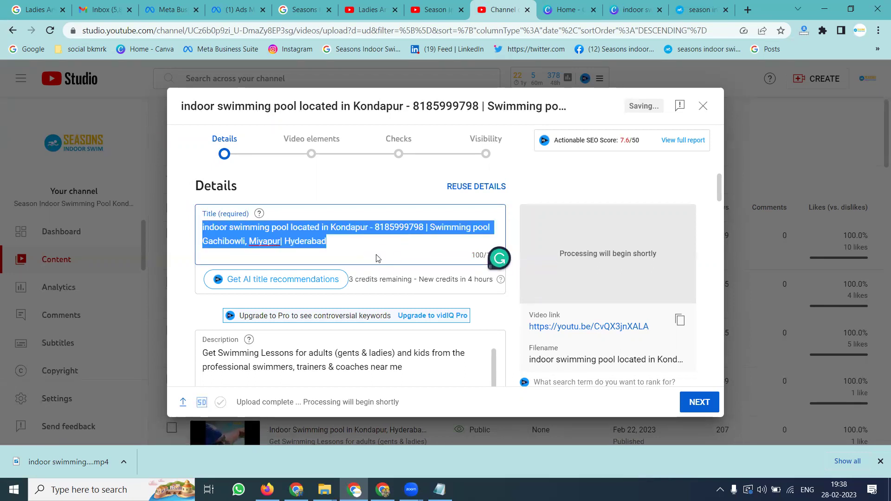
pyautogui.click(204, 355)
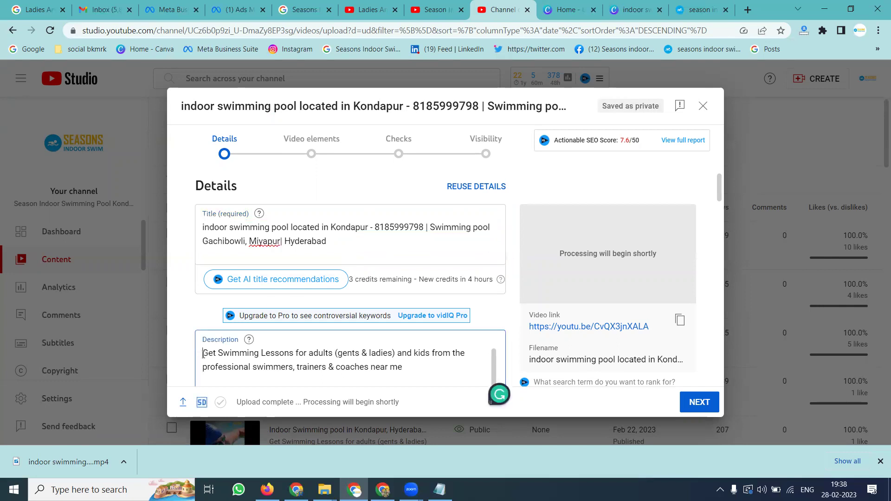
pyautogui.hotkey('ctrl', 'v')
pyautogui.press('Return')
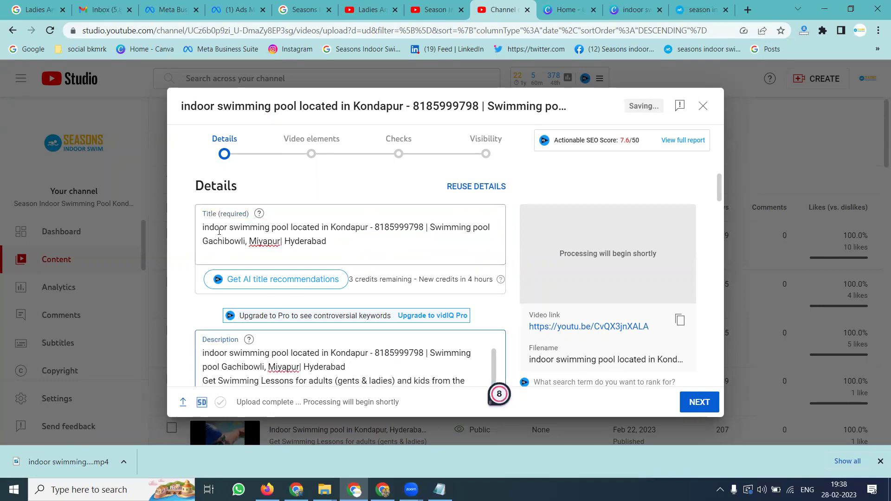
# Switch to the Canva design and download only page 1 as a JPG.
pyautogui.scroll(-3, 216, 230)
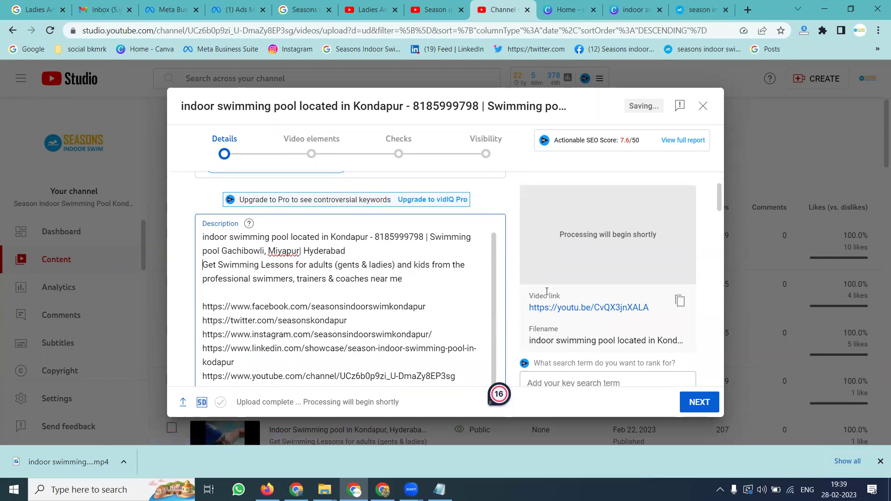
pyautogui.scroll(-9, 514, 282)
pyautogui.scroll(-1, 529, 288)
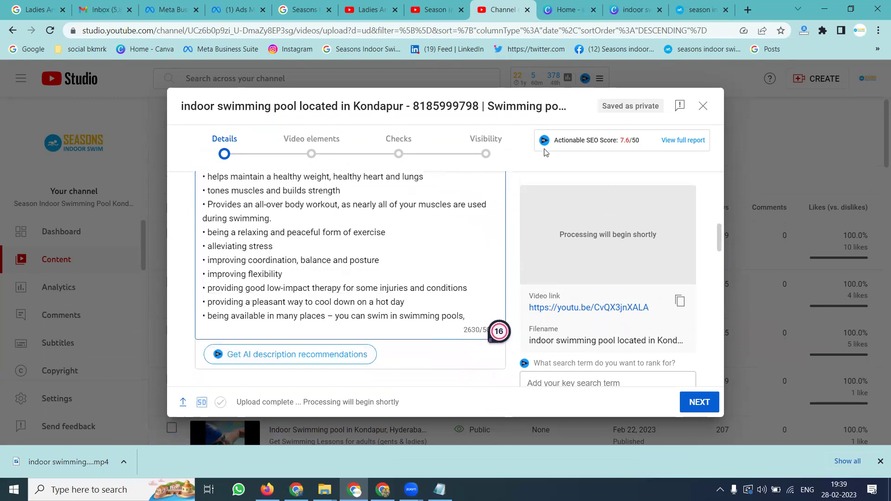
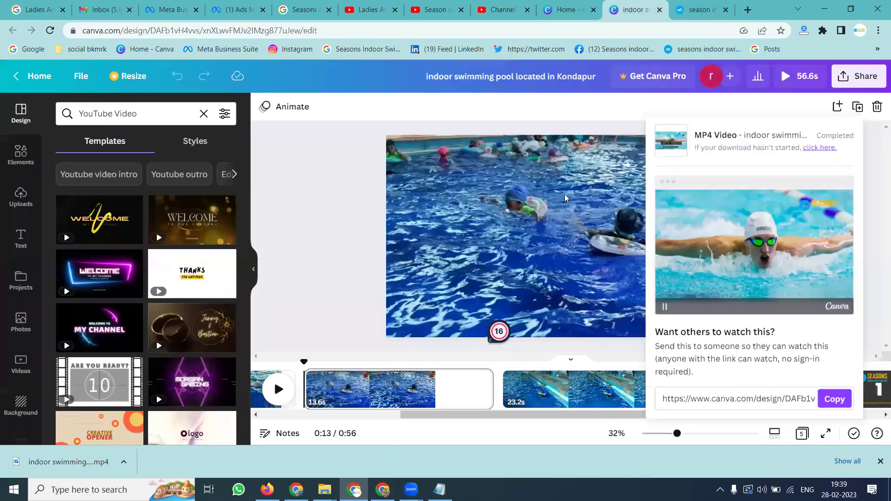
pyautogui.click(859, 76)
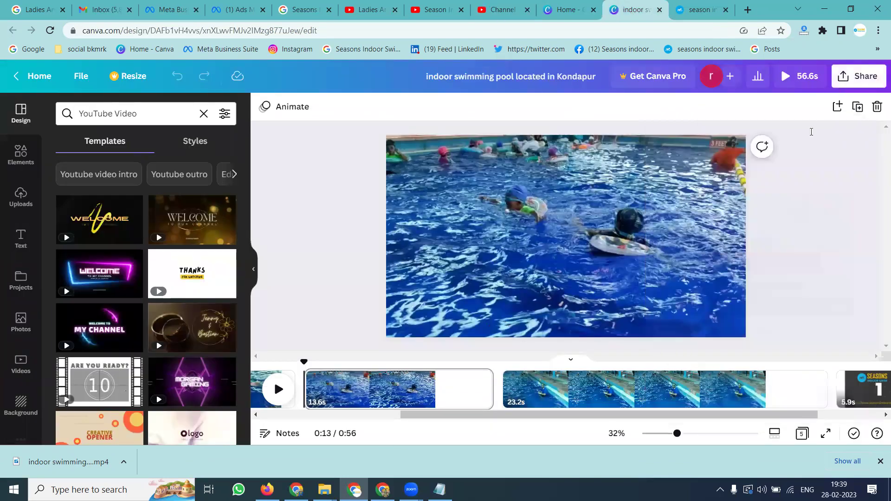
pyautogui.click(707, 354)
pyautogui.click(722, 158)
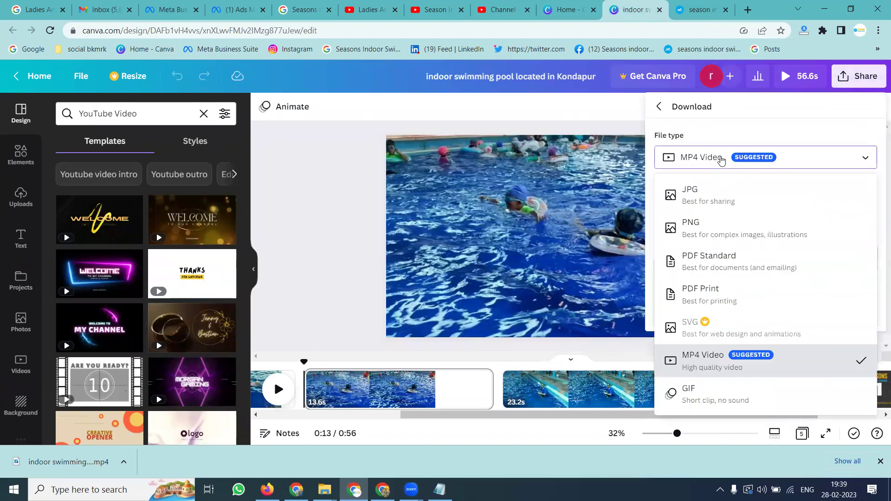
pyautogui.click(719, 196)
pyautogui.click(733, 296)
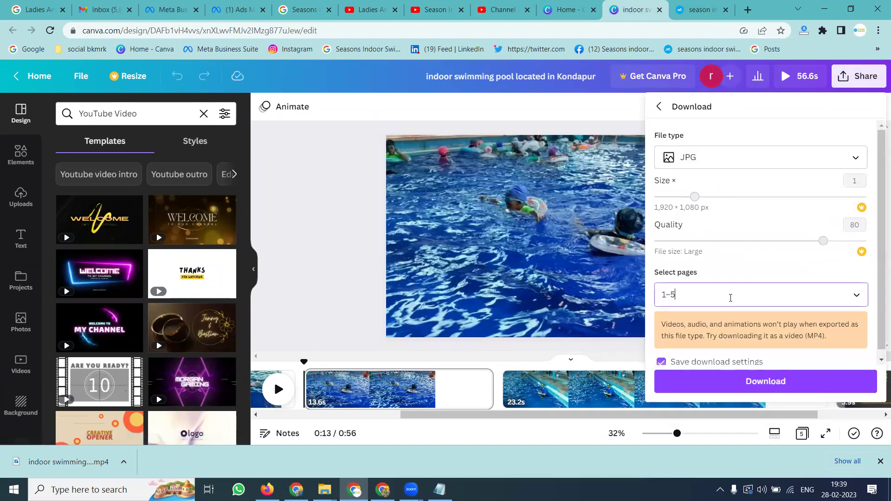
pyautogui.click(726, 117)
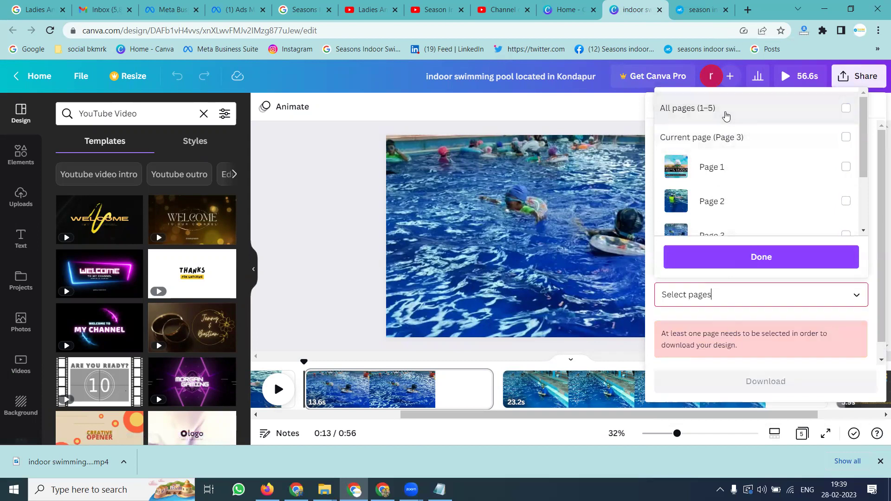
pyautogui.click(721, 159)
pyautogui.click(736, 256)
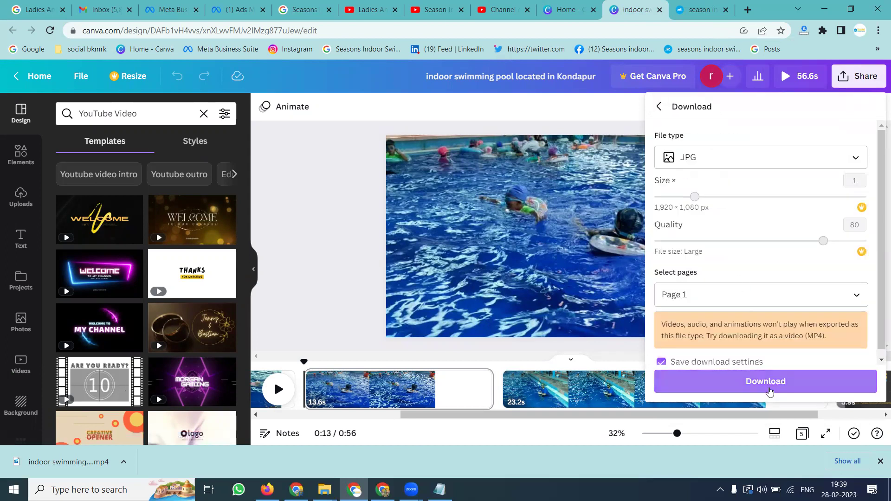
pyautogui.click(765, 382)
# Return to YouTube Studio and upload the downloaded JPG as the video's thumbnail.
pyautogui.click(504, 9)
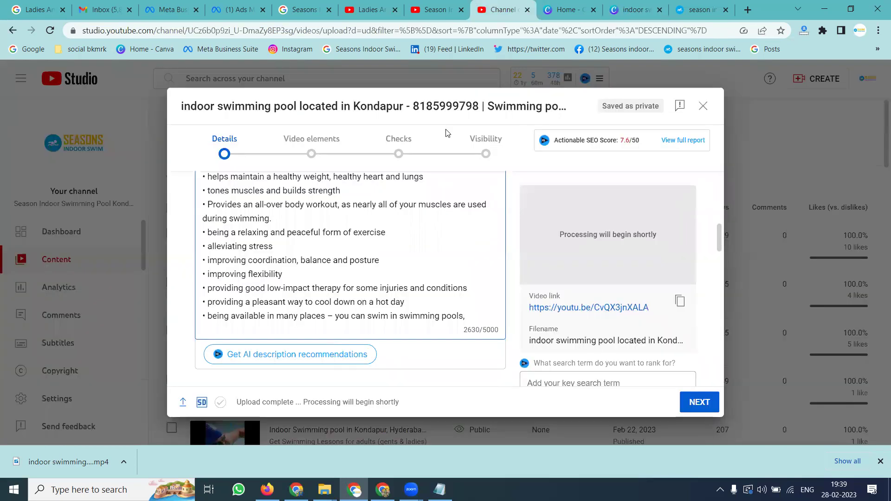
pyautogui.scroll(-3, 373, 216)
pyautogui.scroll(-10, 355, 227)
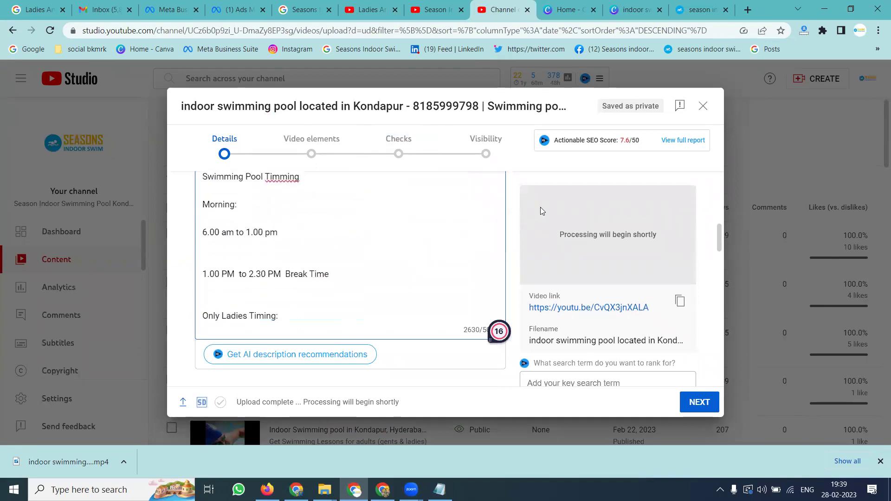
pyautogui.scroll(1, 251, 234)
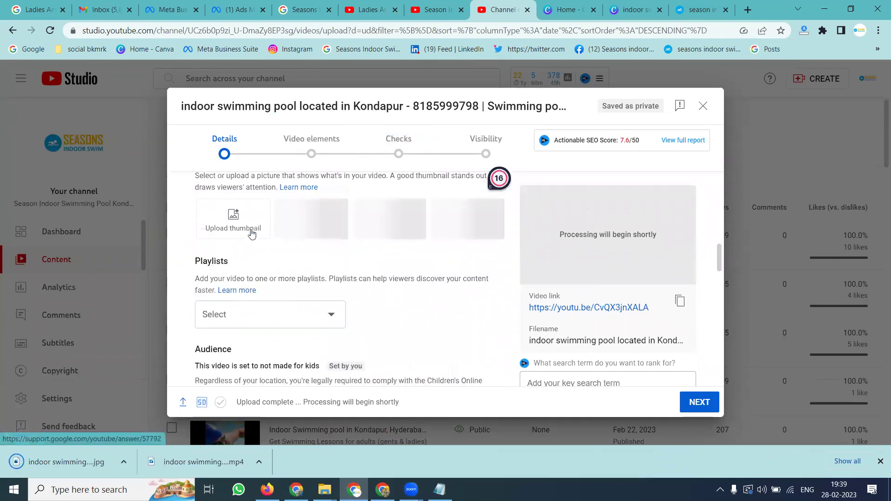
pyautogui.click(241, 234)
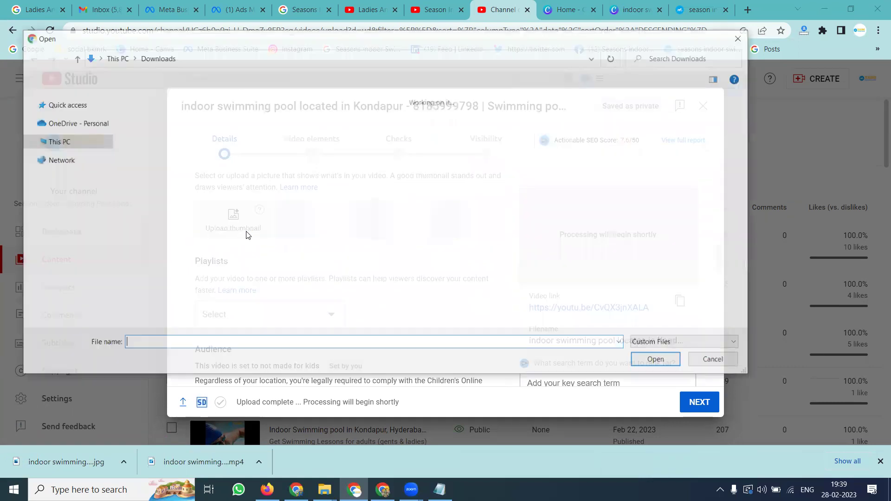
pyautogui.scroll(-10, 247, 235)
pyautogui.doubleClick(332, 266)
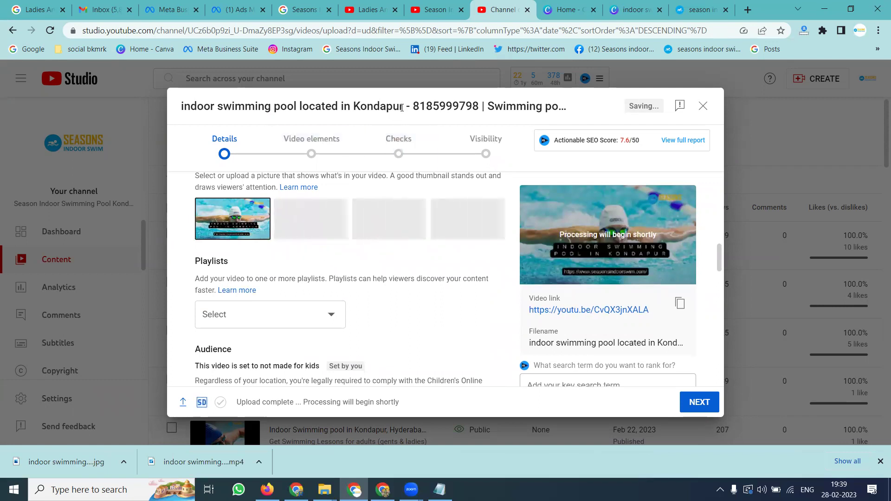
# Copy "indoor swimming pool located in Kondapur" from the video title and search Google for it.
pyautogui.moveTo(403, 106); pyautogui.dragTo(176, 103)
pyautogui.hotkey('ctrl', 'c')
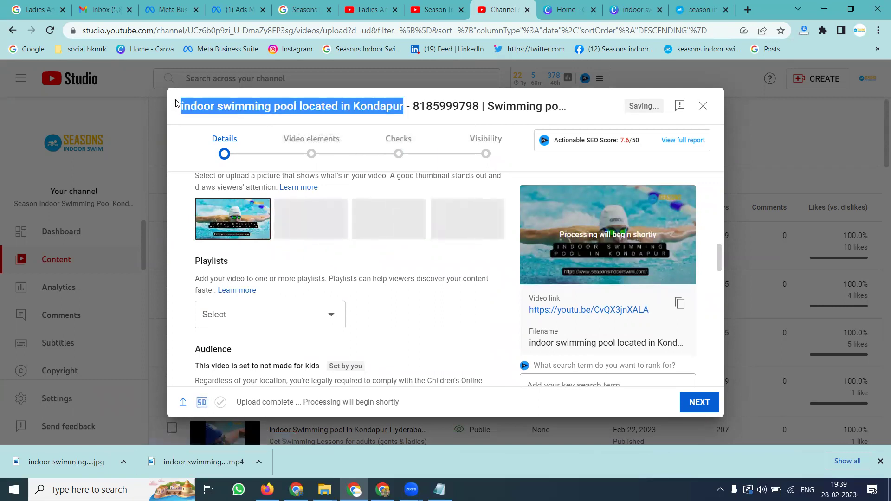
pyautogui.hotkey('ctrl', '1')
pyautogui.click(153, 87)
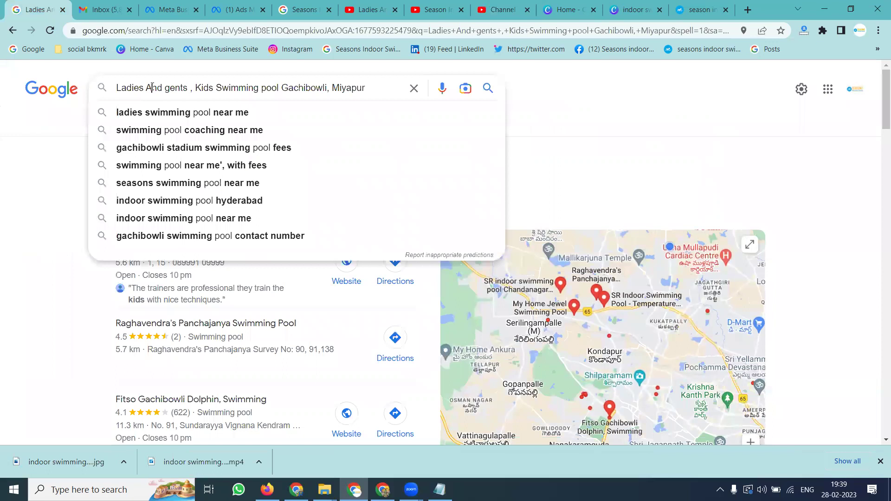
pyautogui.hotkey('ctrl', 'a')
pyautogui.hotkey('ctrl', 'v')
pyautogui.press('Return')
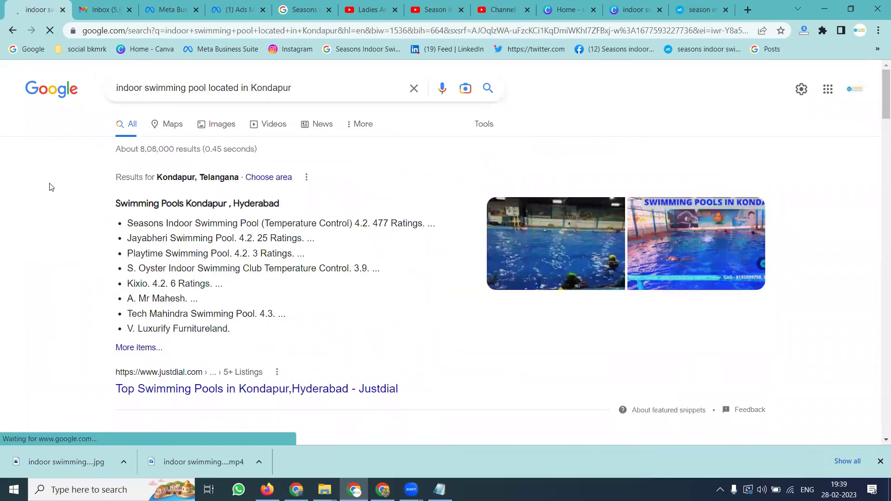
# Copy the result heading "Swimming Pools Kondapur , Hyderabad" and return to the upload details in YouTube Studio.
pyautogui.moveTo(109, 205); pyautogui.dragTo(284, 209)
pyautogui.hotkey('ctrl', 'c')
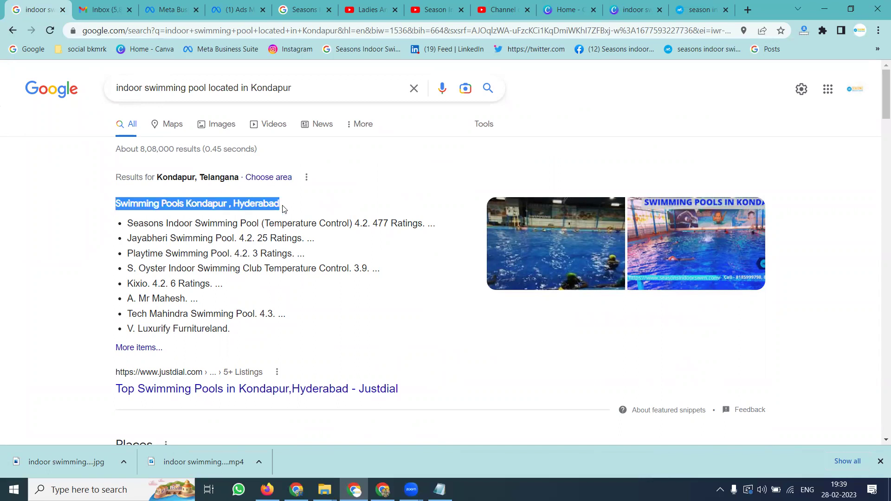
pyautogui.click(462, 8)
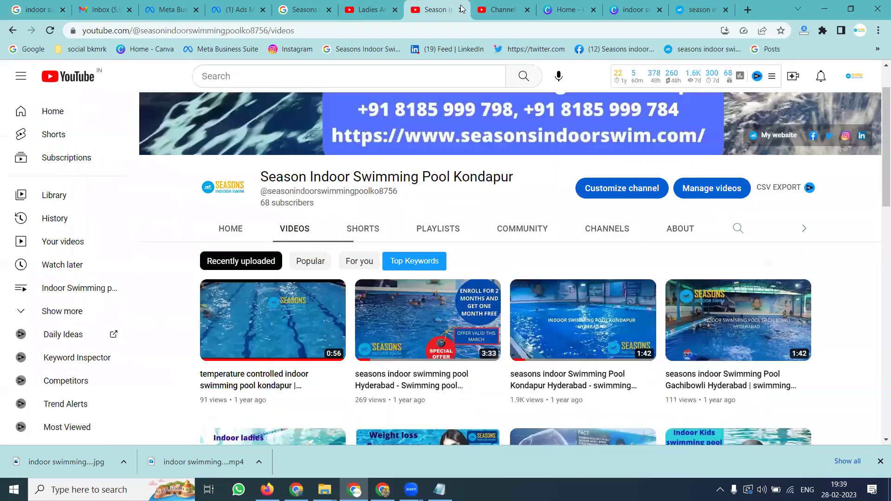
pyautogui.click(492, 11)
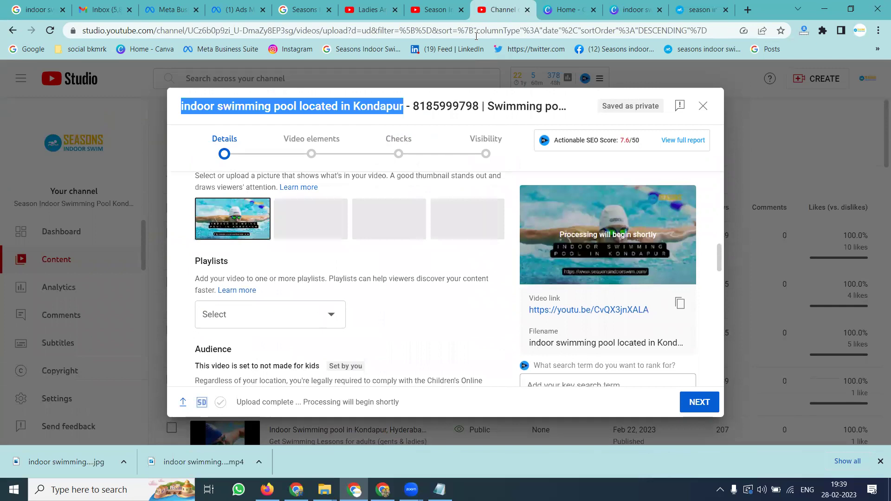
# Search the playlists for the copied heading, then create a public playlist titled "Swimming Pools Kondapur , Hyderabad" for the video.
pyautogui.click(251, 312)
pyautogui.click(290, 173)
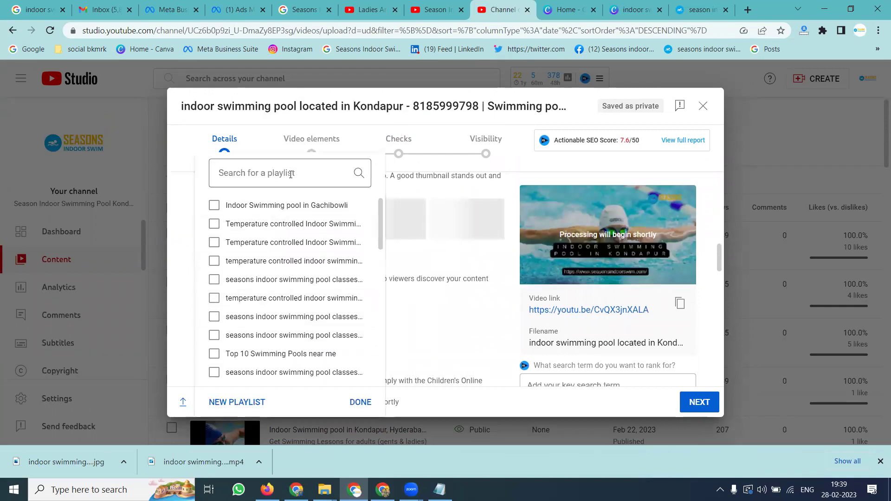
pyautogui.hotkey('ctrl', 'v')
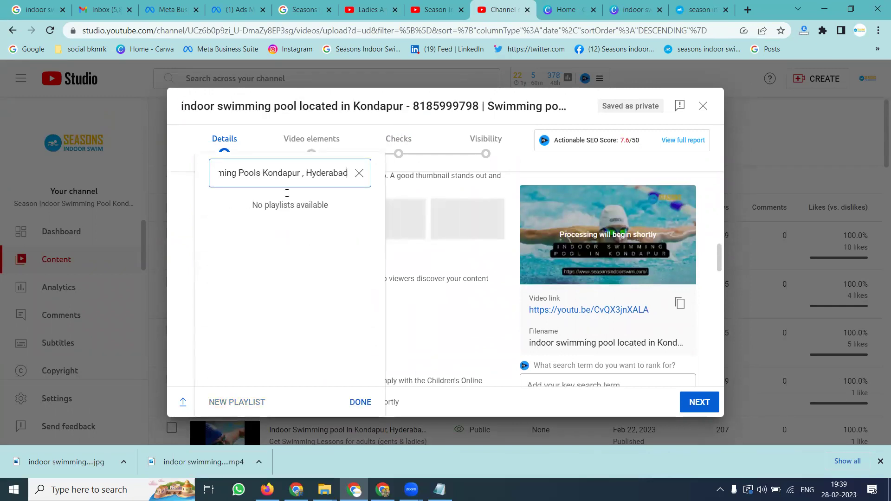
pyautogui.click(359, 173)
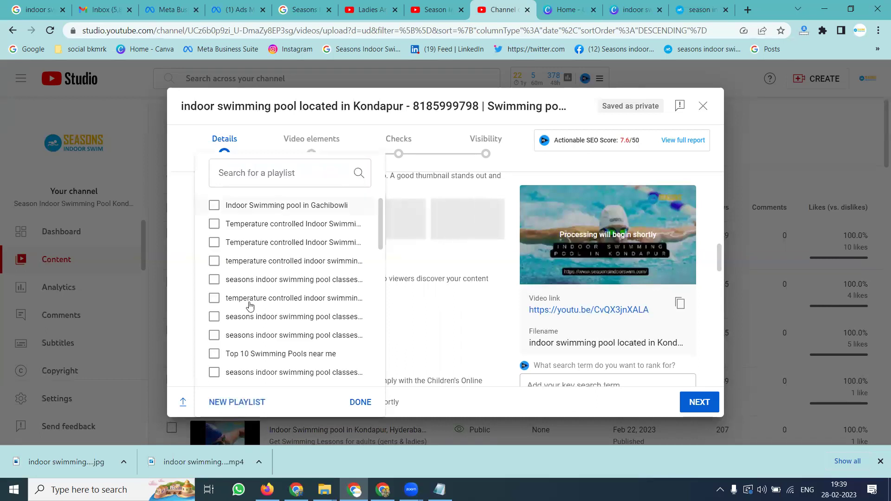
pyautogui.click(227, 402)
pyautogui.hotkey('ctrl', 'v')
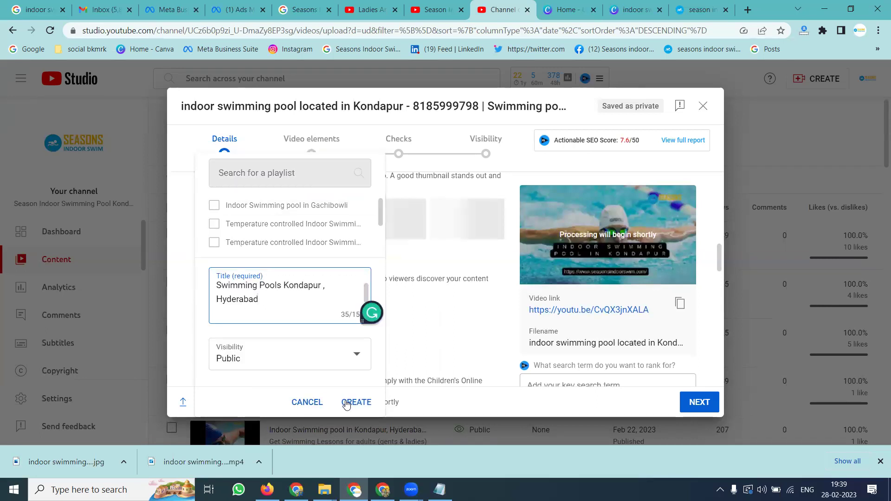
# Copy "Top Swimming Pools in Kondapur,Hyderabad" from the Justdial result on Google and return to the playlist selection in YouTube Studio.
pyautogui.click(39, 11)
pyautogui.scroll(-3, 58, 209)
pyautogui.moveTo(112, 219); pyautogui.dragTo(343, 211)
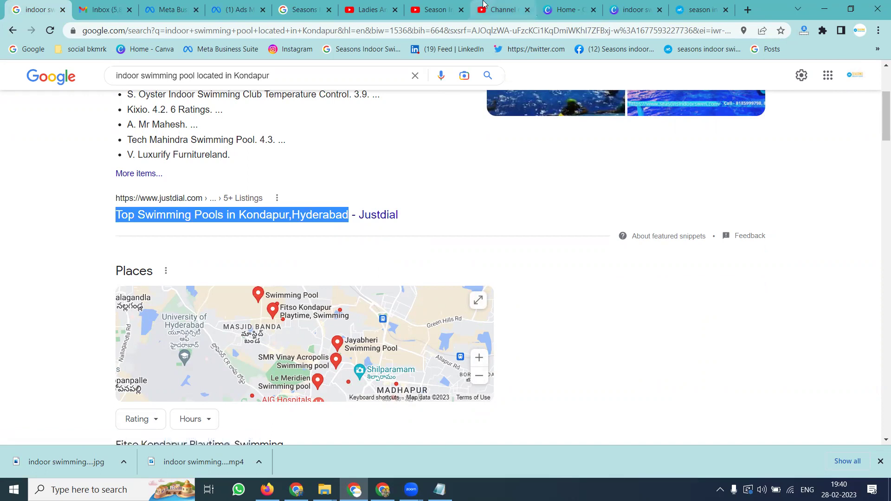
pyautogui.click(504, 10)
# Search the playlists for the copied phrase, then create a new playlist titled "Top Swimming Pools in Kondapur,Hyderabad".
pyautogui.click(272, 173)
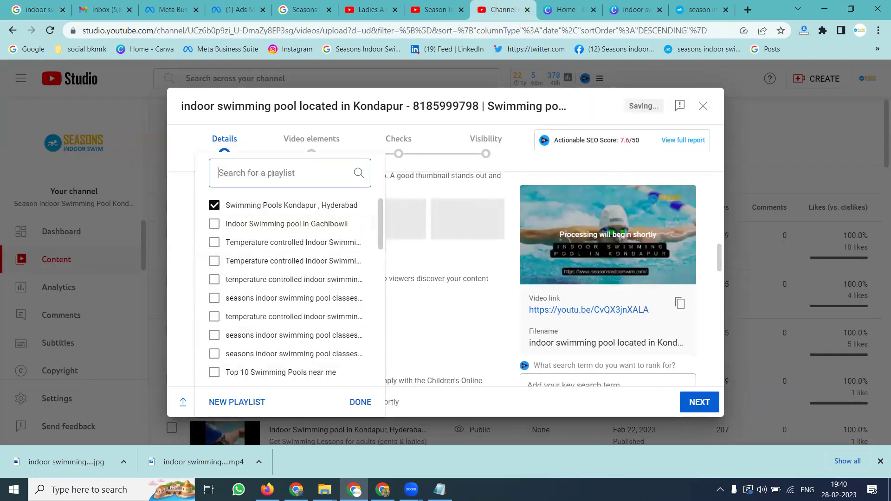
pyautogui.write('Swimming Pools in Kondapur,Hyderabad')
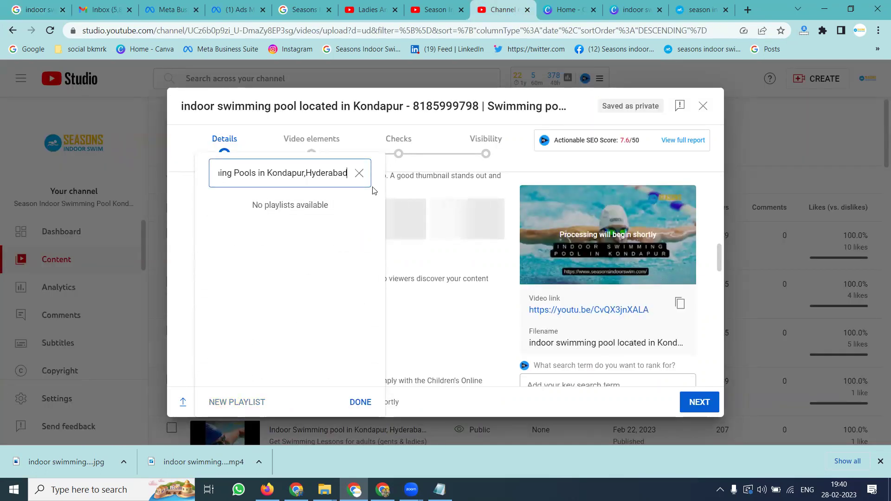
pyautogui.click(360, 173)
pyautogui.click(235, 402)
pyautogui.write('Top Swimming Pools in Kondapur,Hyderabad')
pyautogui.click(349, 402)
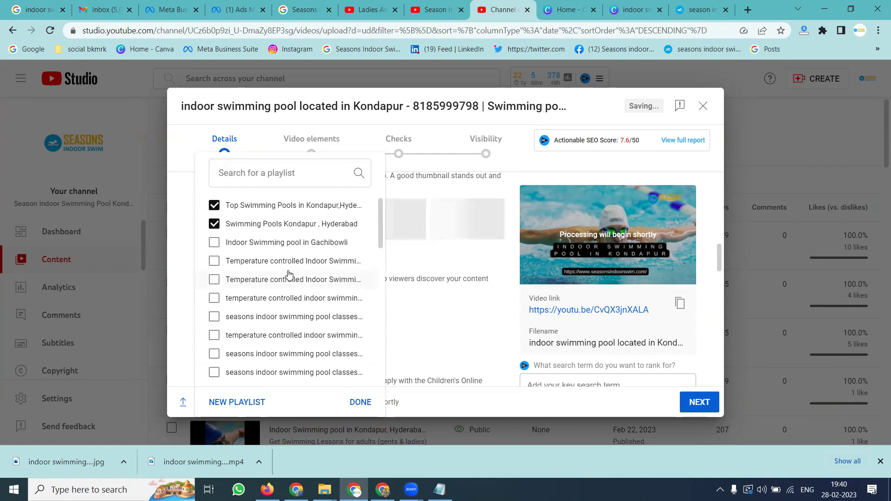
# Add the video to the eight existing playlists from "Indoor Swimming pool in Gachibowli" down to the one before "Top 10 Swimming Pools near me".
pyautogui.click(284, 243)
pyautogui.click(278, 263)
pyautogui.click(269, 280)
pyautogui.click(261, 299)
pyautogui.click(258, 317)
pyautogui.click(255, 336)
pyautogui.click(253, 355)
pyautogui.click(239, 372)
# Add the video to the playlists from "Top 10 Swimming Pools near me" through "Indoor Swimming pool in Madhapur" to "swimming pool gachibowli".
pyautogui.scroll(-3, 241, 367)
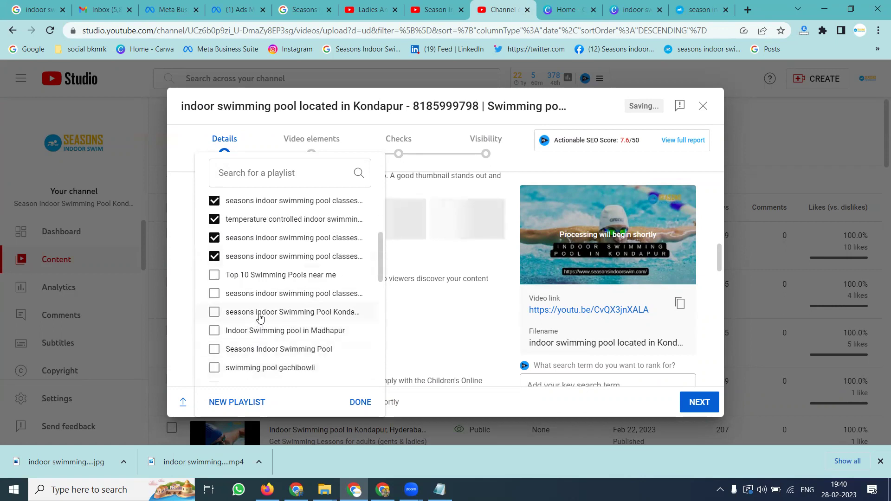
pyautogui.scroll(1, 256, 278)
pyautogui.click(256, 289)
pyautogui.click(251, 316)
pyautogui.click(251, 331)
pyautogui.scroll(-3, 251, 332)
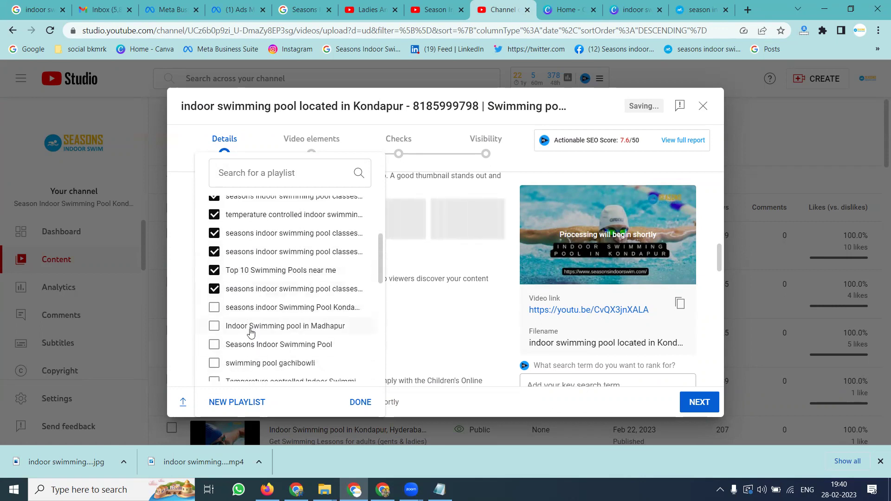
pyautogui.click(253, 310)
pyautogui.scroll(1, 260, 284)
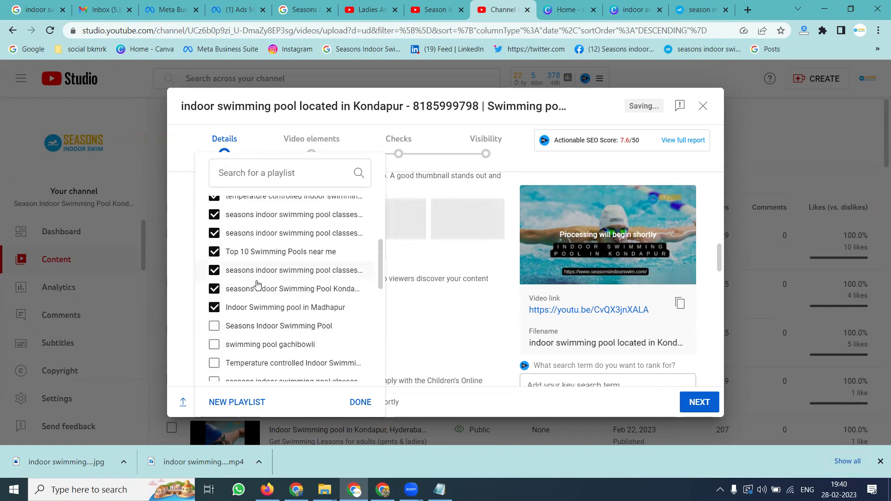
pyautogui.click(257, 331)
pyautogui.scroll(-2, 256, 320)
pyautogui.click(255, 308)
# Add the video to the four playlists after "swimming pool gachibowli", ending with the "Seasons Indoor Swimming Pool Gachib..." playlist.
pyautogui.scroll(-1, 255, 307)
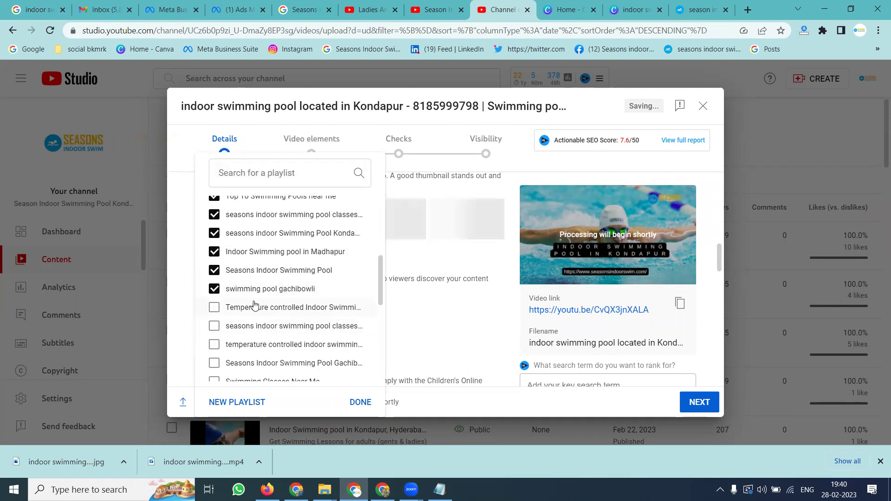
pyautogui.click(255, 307)
pyautogui.scroll(-1, 254, 321)
pyautogui.click(256, 288)
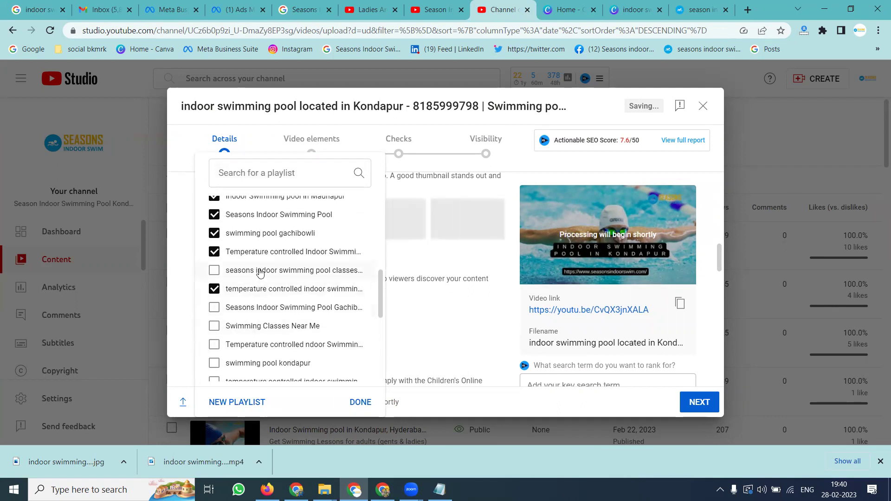
pyautogui.scroll(1, 260, 273)
pyautogui.click(258, 289)
pyautogui.scroll(-2, 255, 297)
pyautogui.click(253, 289)
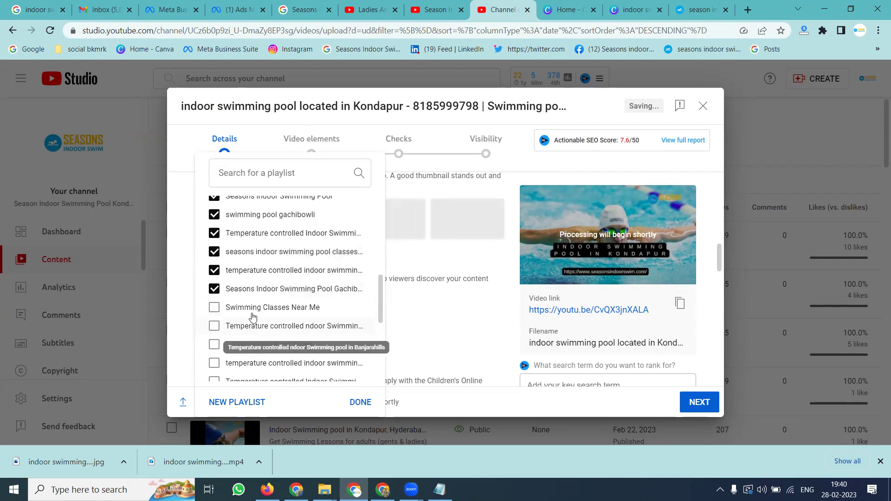
# Add the video to "Swimming Classes Near Me", the Banjarahills playlist, "swimming pool kondapur" and the temperature controlled playlist below it.
pyautogui.click(252, 309)
pyautogui.scroll(-1, 252, 309)
pyautogui.click(252, 309)
pyautogui.scroll(-1, 253, 309)
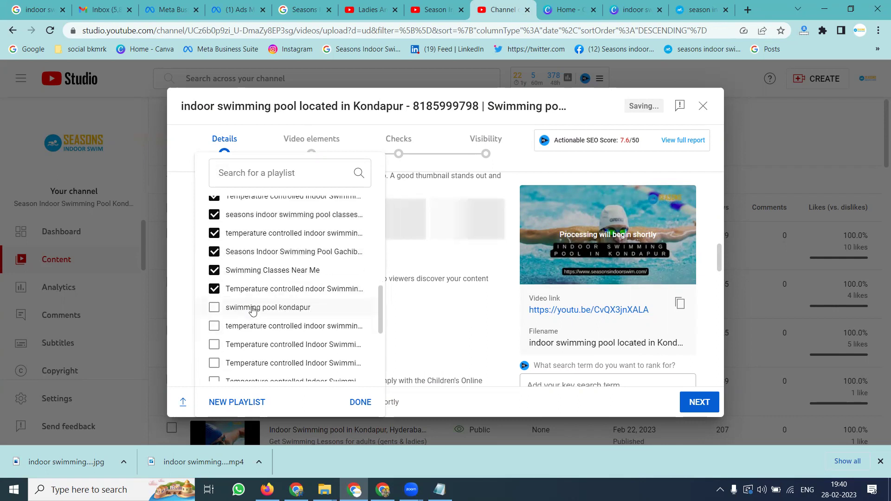
pyautogui.click(253, 309)
pyautogui.scroll(-1, 253, 319)
pyautogui.click(253, 315)
# Add the video to the next six playlists, ending with "Temperature controlled Indoor Swimming pool in Kukatpally", and finish the playlist selection.
pyautogui.scroll(-1, 255, 317)
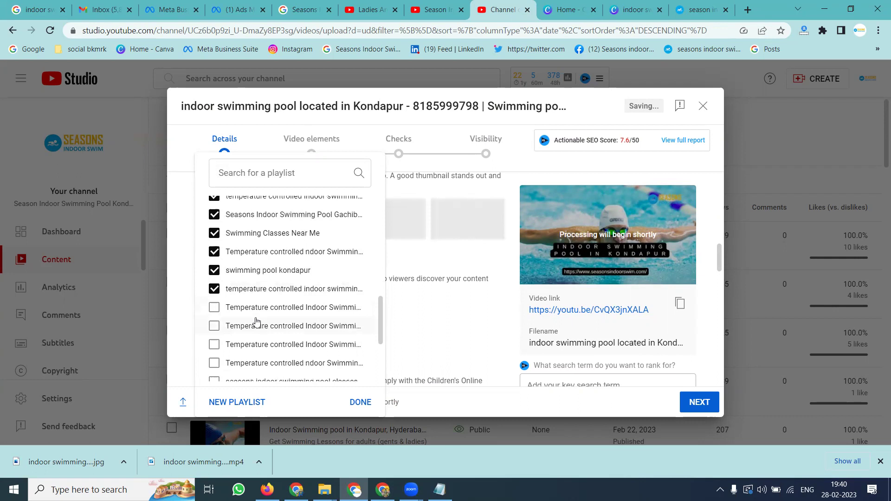
pyautogui.click(258, 315)
pyautogui.scroll(-1, 258, 316)
pyautogui.click(257, 309)
pyautogui.scroll(-1, 257, 310)
pyautogui.click(257, 309)
pyautogui.scroll(-1, 256, 311)
pyautogui.click(256, 320)
pyautogui.click(257, 344)
pyautogui.click(258, 310)
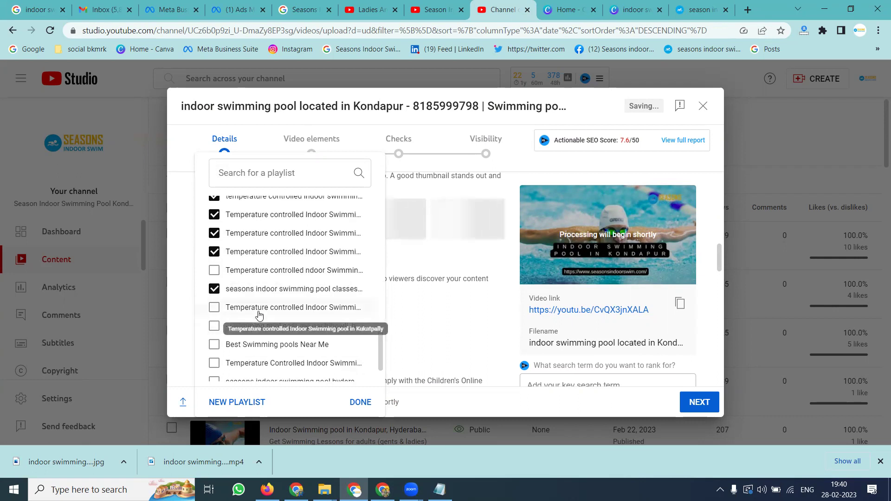
pyautogui.scroll(-1, 259, 251)
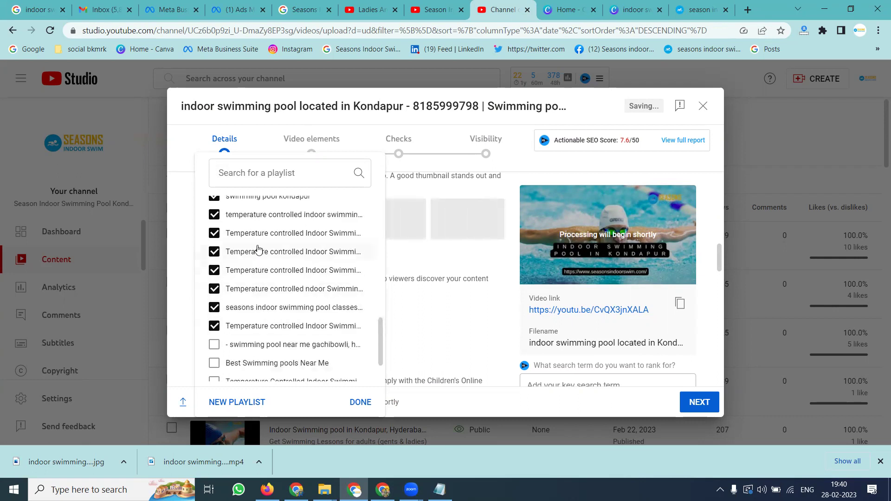
pyautogui.click(357, 400)
# Add the video tags "Top Swimming Pools in Kondapur" and "Hyderabad".
pyautogui.scroll(-4, 416, 273)
pyautogui.scroll(-10, 416, 272)
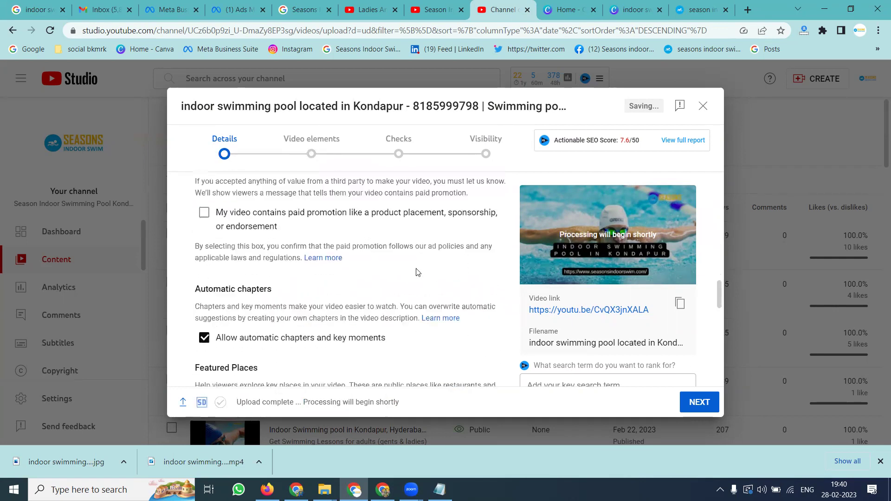
pyautogui.click(384, 280)
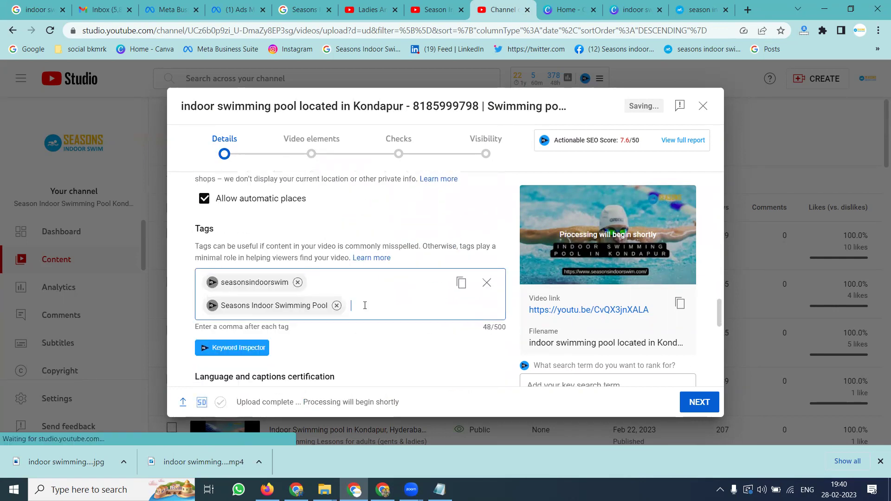
pyautogui.write('Top Swimming Pools in Kondapur, Hyderabad')
# Copy "indoor swimming pool located in Kondapur" from the video title and add it as a tag.
pyautogui.moveTo(405, 106); pyautogui.dragTo(182, 107)
pyautogui.hotkey('ctrl', 'c')
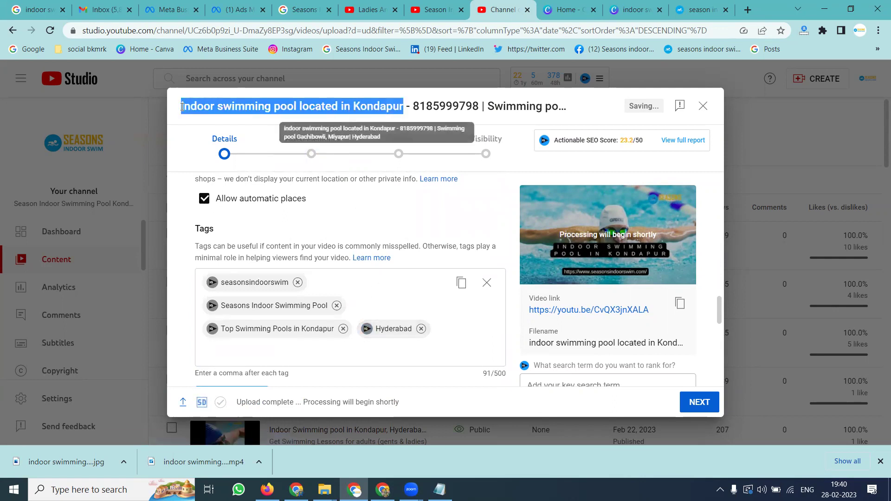
pyautogui.click(416, 345)
pyautogui.hotkey('ctrl', 'v')
pyautogui.press('Return')
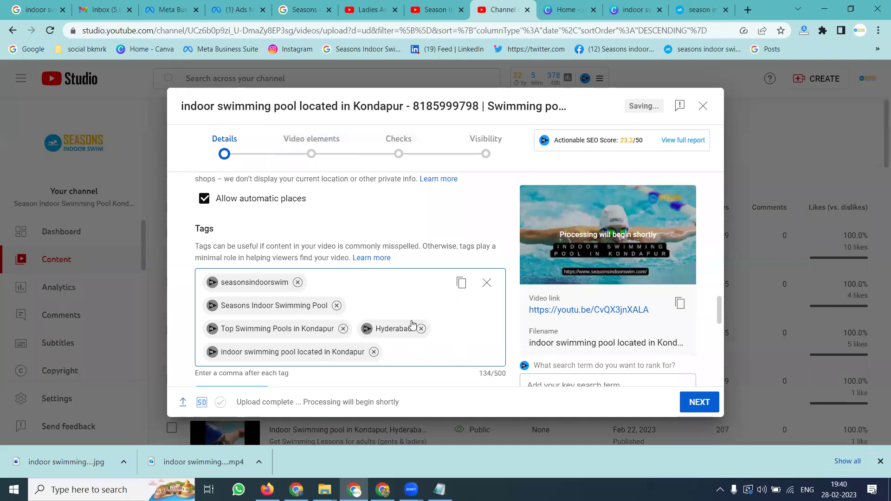
# Add the video tags "kondapur swimming pool" and "indoor swimming pool".
pyautogui.write('kondapur swimming po')
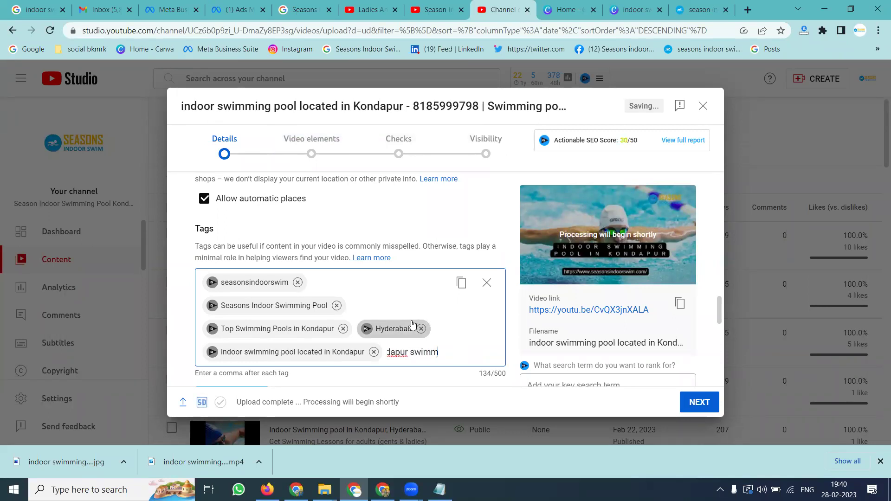
pyautogui.write('ol')
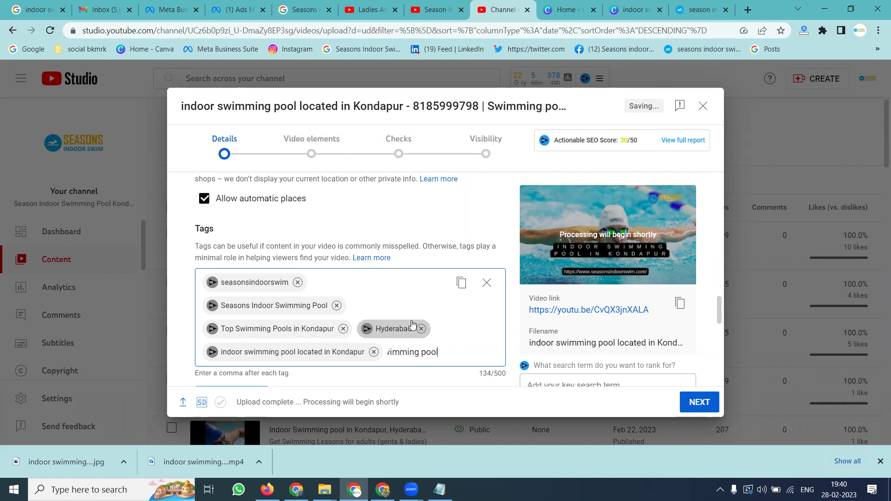
pyautogui.press('Return')
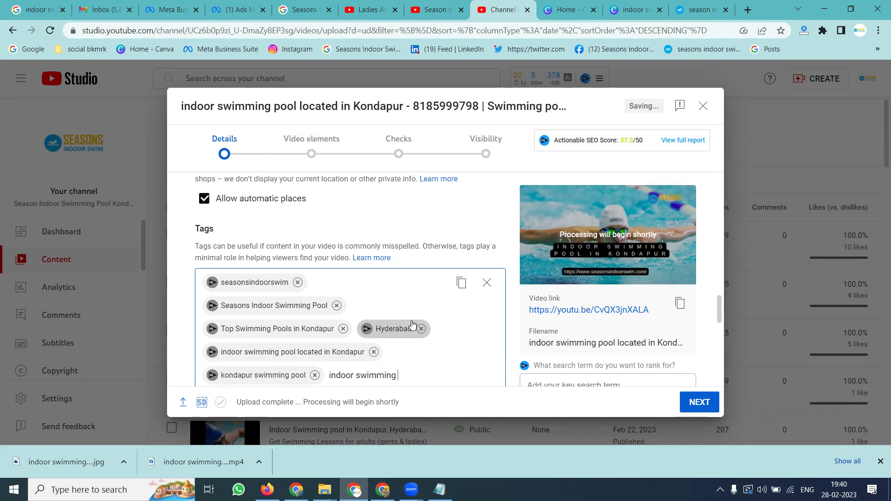
pyautogui.write('indoor swimming pool')
pyautogui.press('Return')
# Add the video tags "swimming pool kondapur" and "swimming pool hyderabad".
pyautogui.write('swimming p')
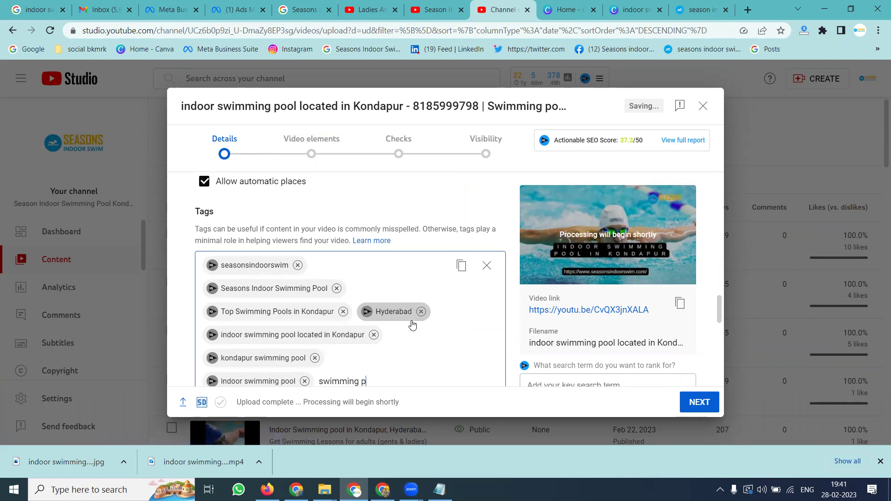
pyautogui.write('ool kondapur')
pyautogui.press('Return')
pyautogui.write('s')
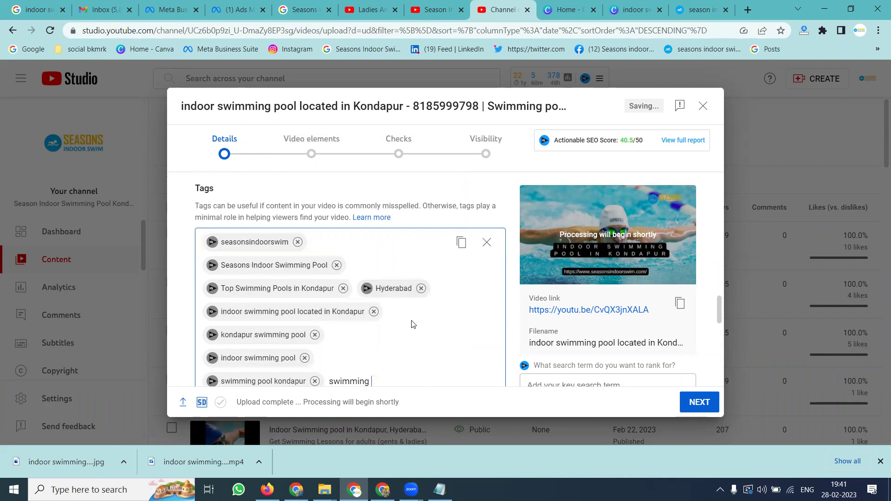
pyautogui.write('abad')
pyautogui.press('Return')
# Add the video tags "indoor swimming pool gachibowli" and "swimming pool in miyapur".
pyautogui.write('indoor')
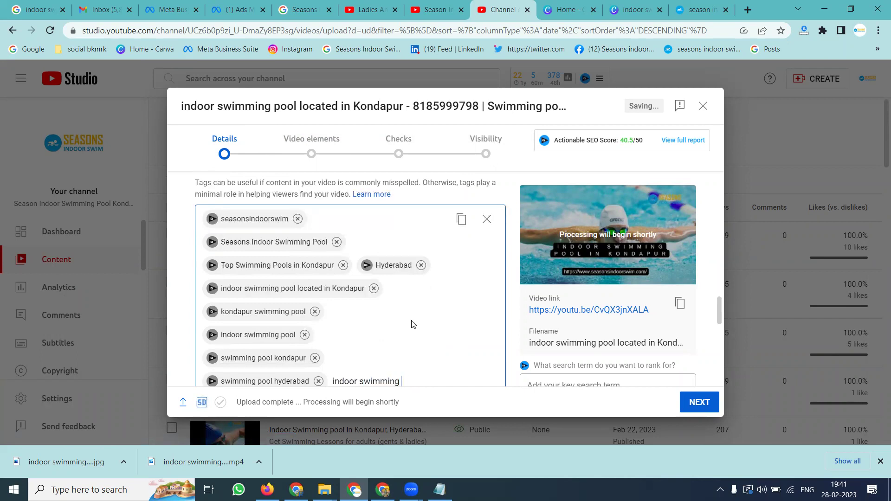
pyautogui.write('swimming pool gachibowli')
pyautogui.press('Return')
pyautogui.scroll(-4, 416, 321)
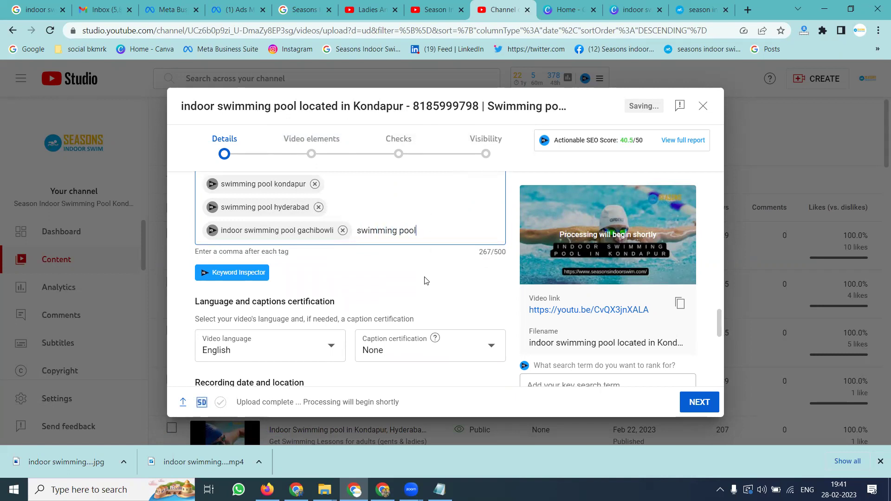
pyautogui.write('swimming pool in miyapur')
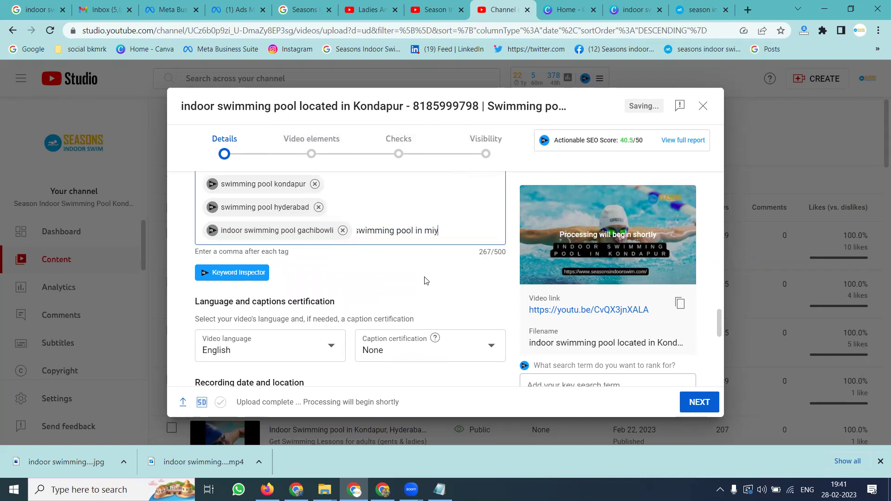
pyautogui.press('Return')
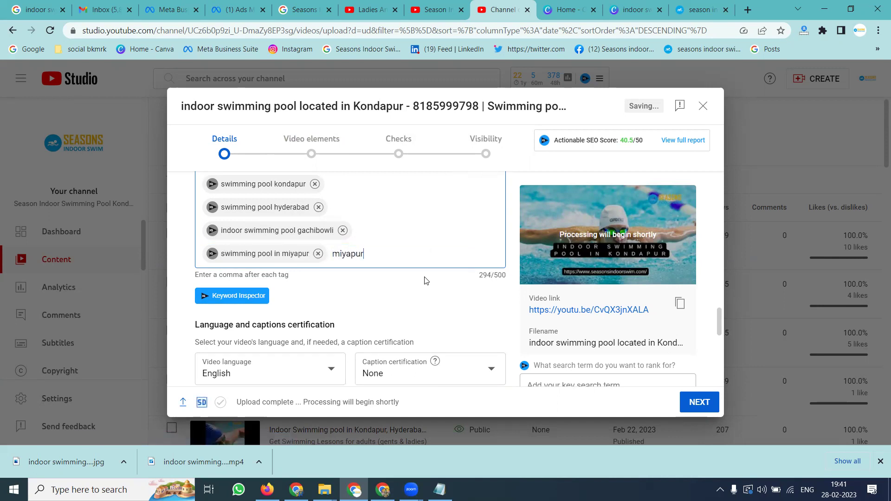
# Add the single-word video tags "miyapur", "gachibowli", "swimming" and "indoor".
pyautogui.write('miyapur')
pyautogui.press('Return')
pyautogui.write('gachibowli')
pyautogui.press('Return')
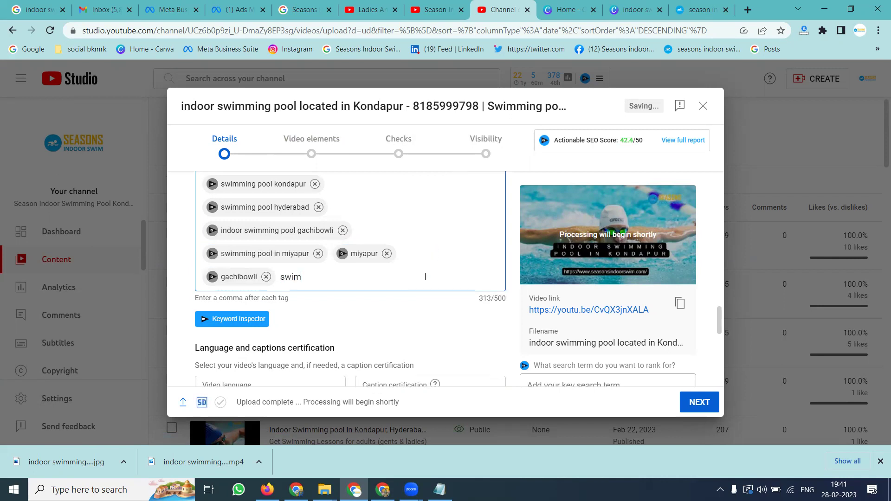
pyautogui.write('swimming')
pyautogui.press('Return')
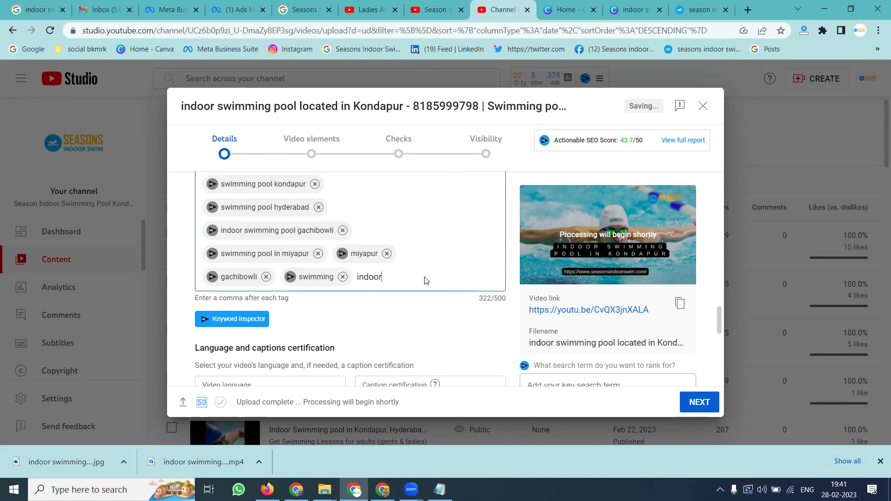
pyautogui.press('Return')
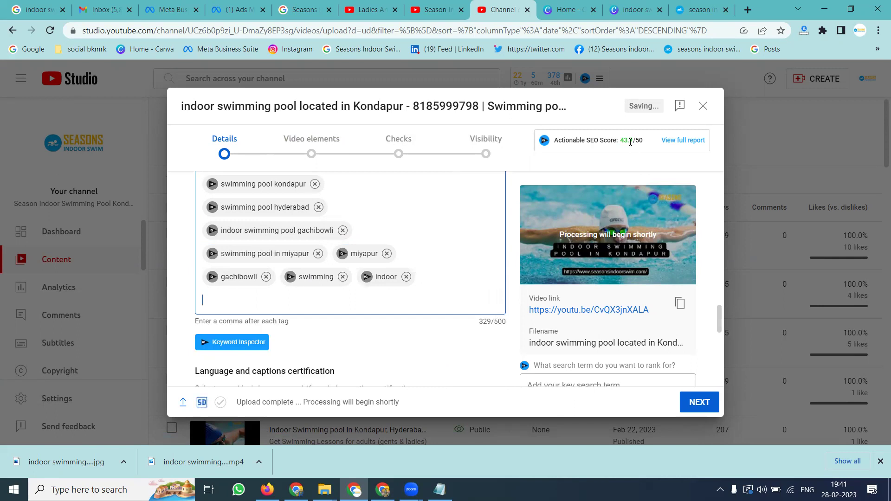
# Search Google for "vidiq" and open the vidIQ "Free Chrome Extension" result.
pyautogui.click(37, 9)
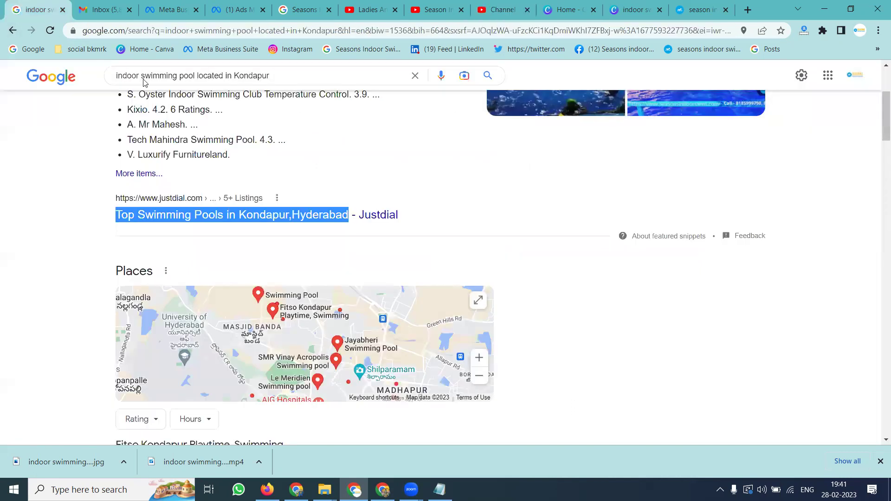
pyautogui.click(178, 77)
pyautogui.hotkey('ctrl', 'a')
pyautogui.write('vi')
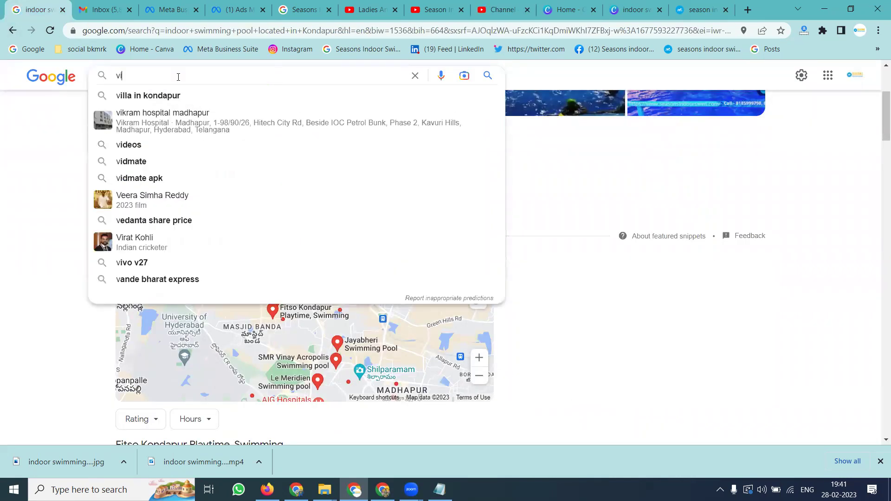
pyautogui.write('diq')
pyautogui.press('Return')
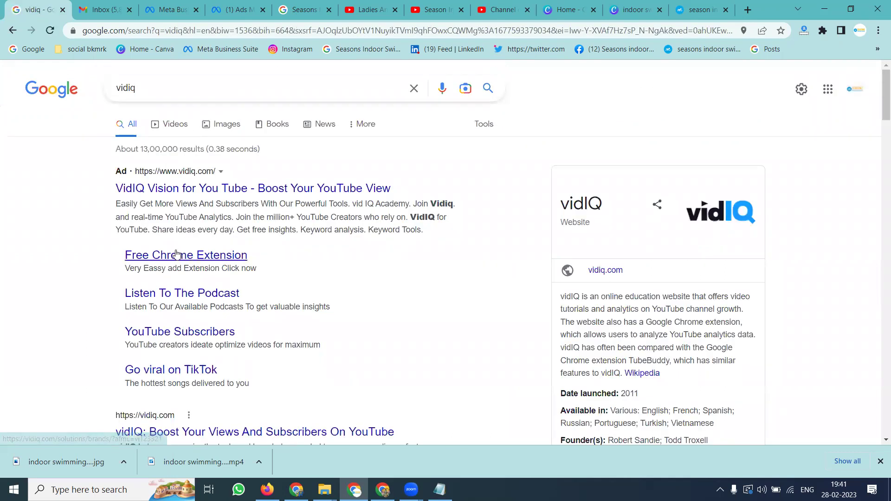
pyautogui.click(182, 254)
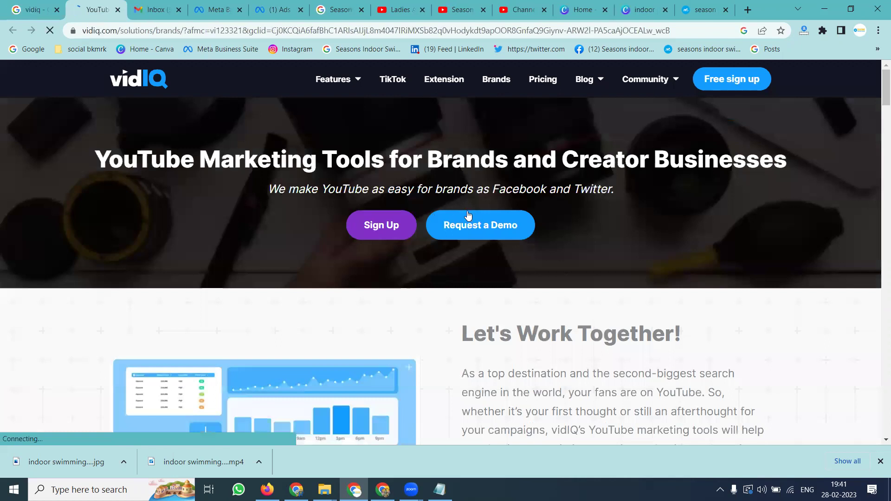
# Back in the video upload, set the recording date to Feb 28, 2023 and the location to Gachibowli, and continue to the video elements.
pyautogui.click(521, 10)
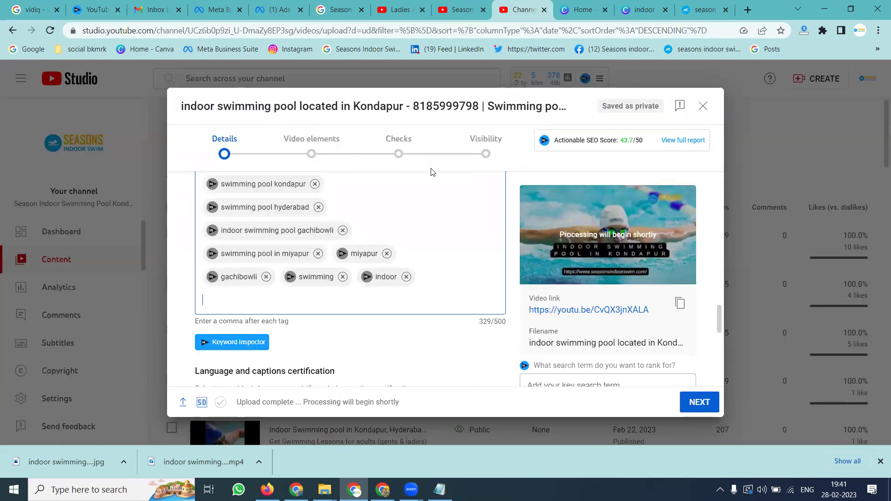
pyautogui.scroll(-4, 395, 246)
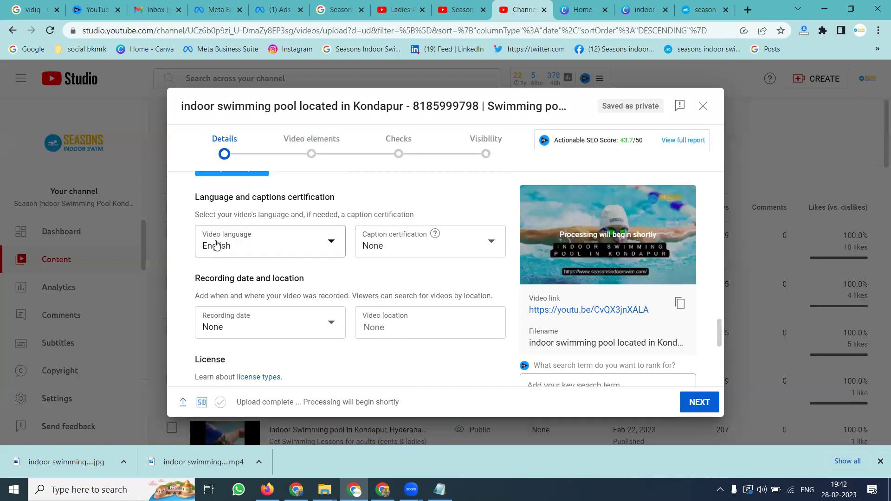
pyautogui.click(253, 326)
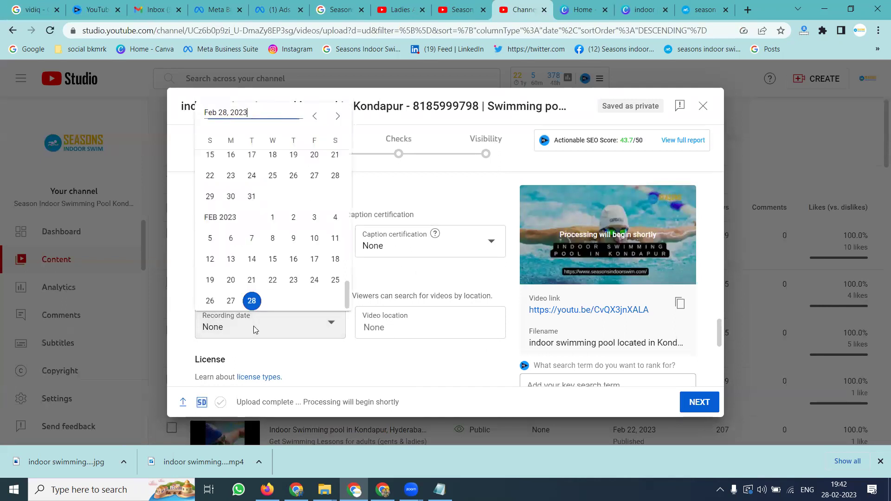
pyautogui.click(252, 301)
pyautogui.click(385, 330)
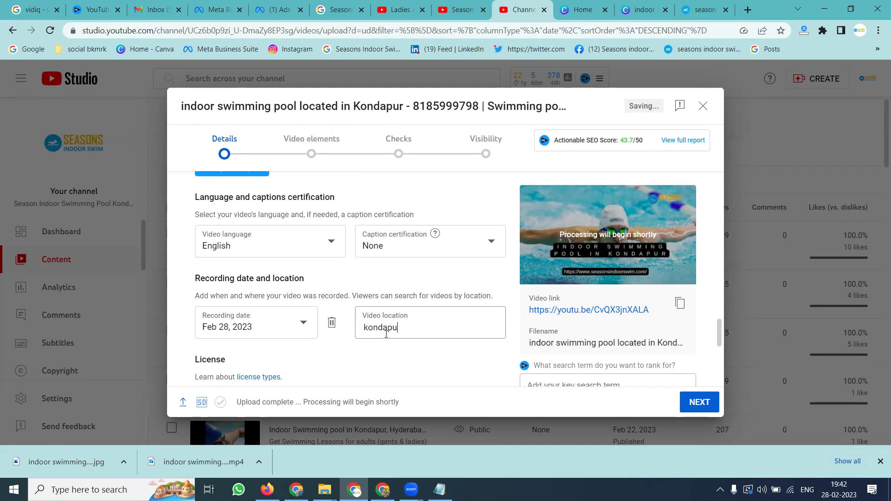
pyautogui.click(398, 328)
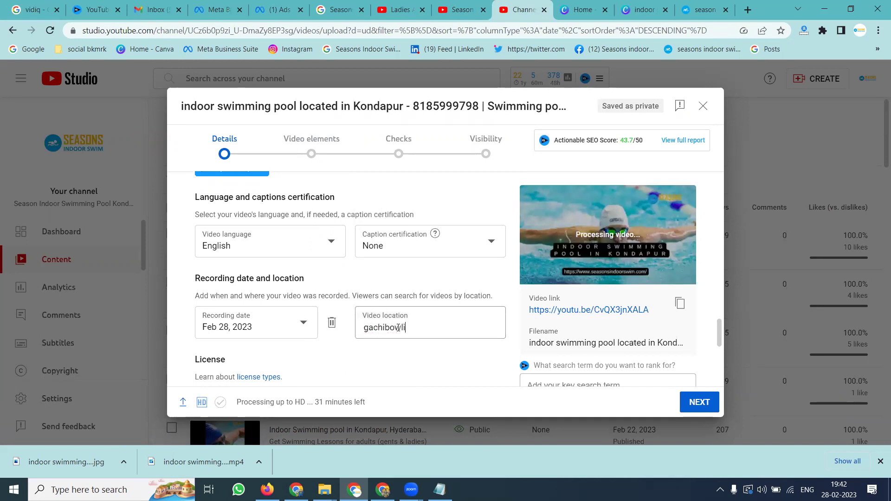
pyautogui.write('gachibowli')
pyautogui.click(429, 201)
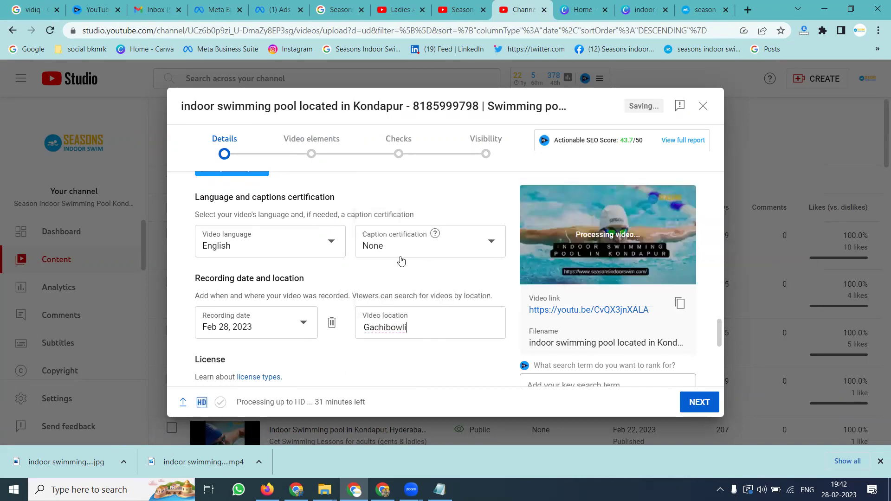
pyautogui.scroll(-8, 395, 274)
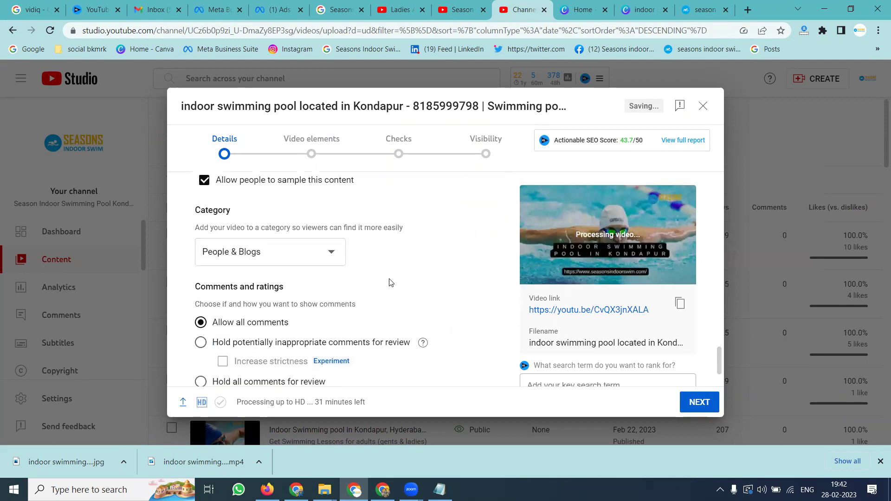
pyautogui.scroll(-3, 391, 283)
pyautogui.click(696, 403)
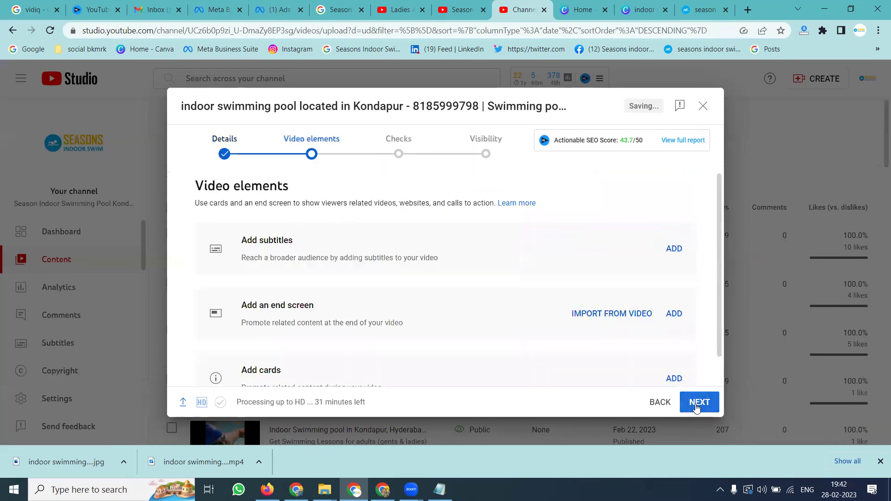
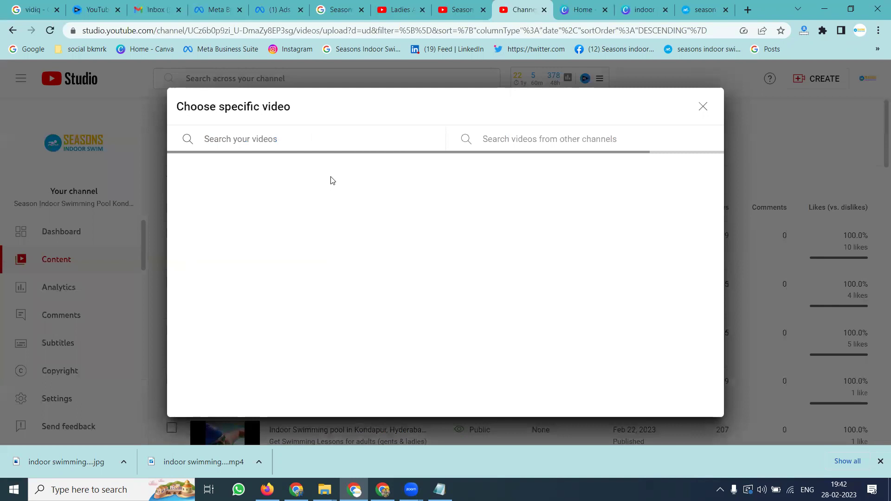
# Add cards for the Gachibowli pool video, the 53-video "seasons indoor swimming pool" playlist and the Miyapur pool video, and save them.
pyautogui.click(237, 204)
pyautogui.click(215, 141)
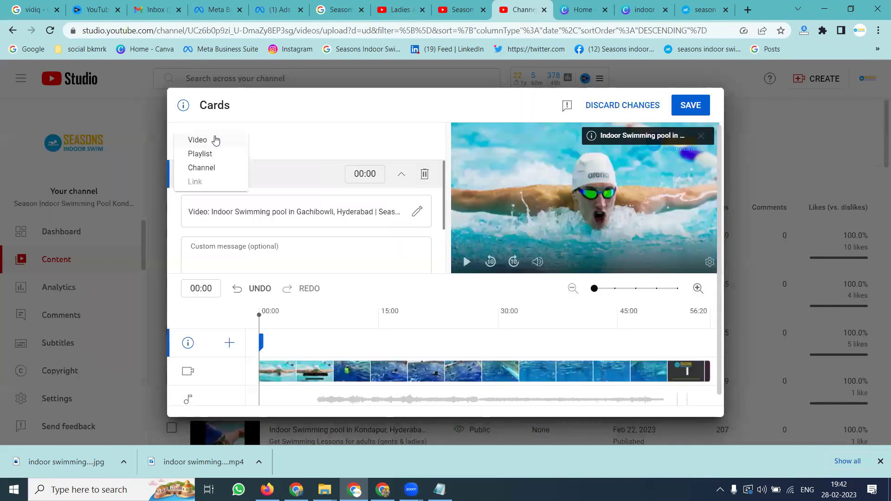
pyautogui.click(209, 154)
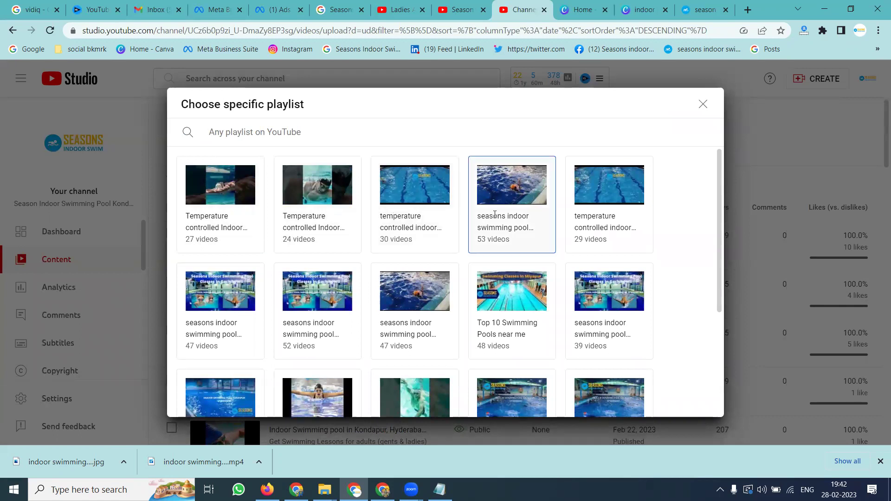
pyautogui.click(478, 221)
pyautogui.click(210, 143)
pyautogui.click(208, 143)
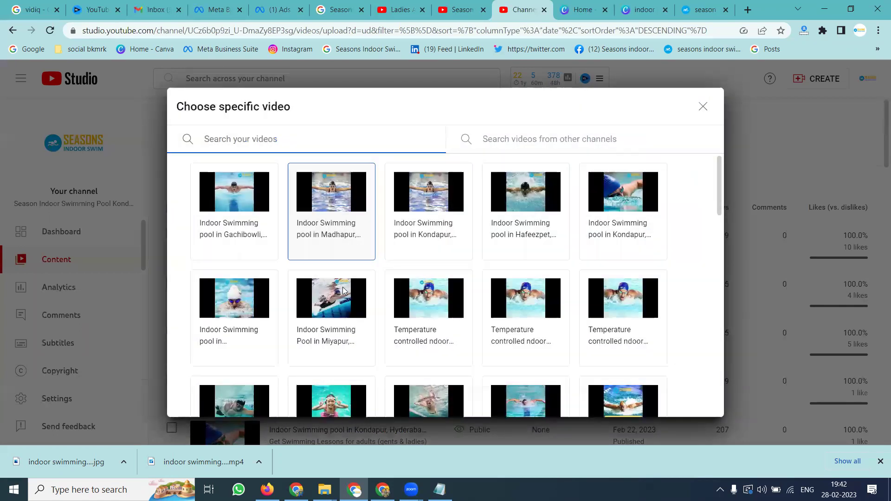
pyautogui.click(348, 302)
pyautogui.click(688, 107)
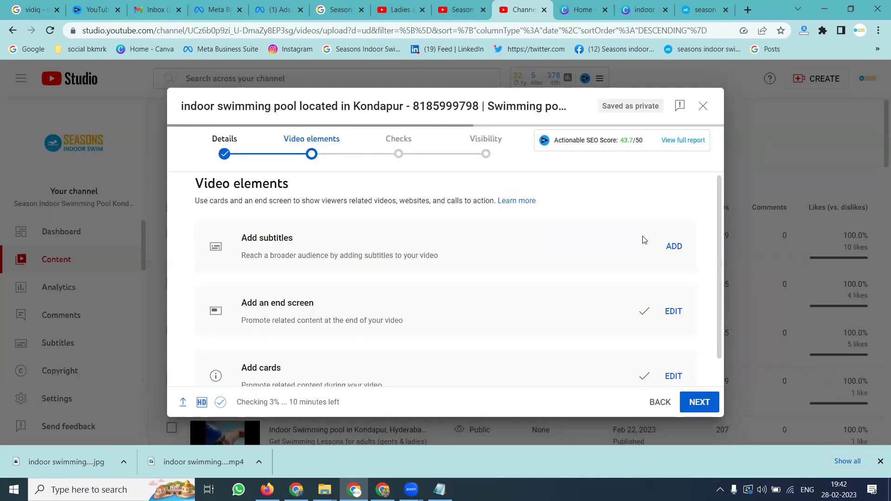
# Continue past the checks and save the video with Private visibility.
pyautogui.click(694, 403)
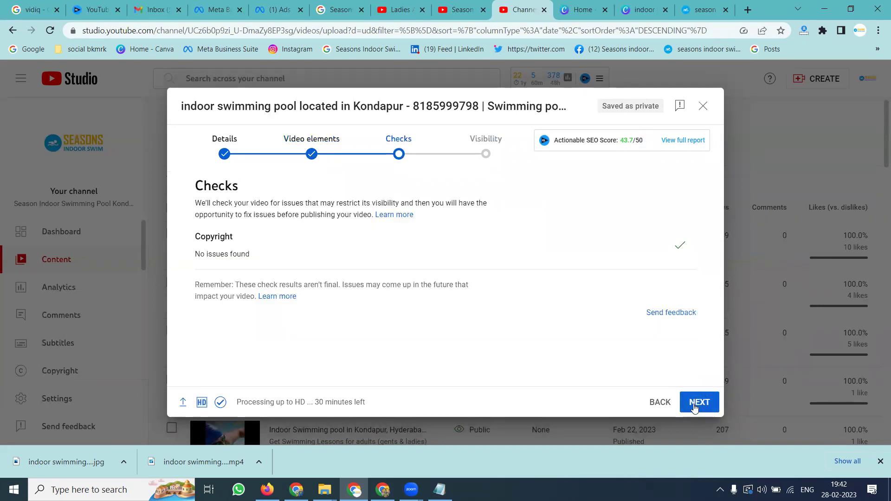
pyautogui.click(694, 405)
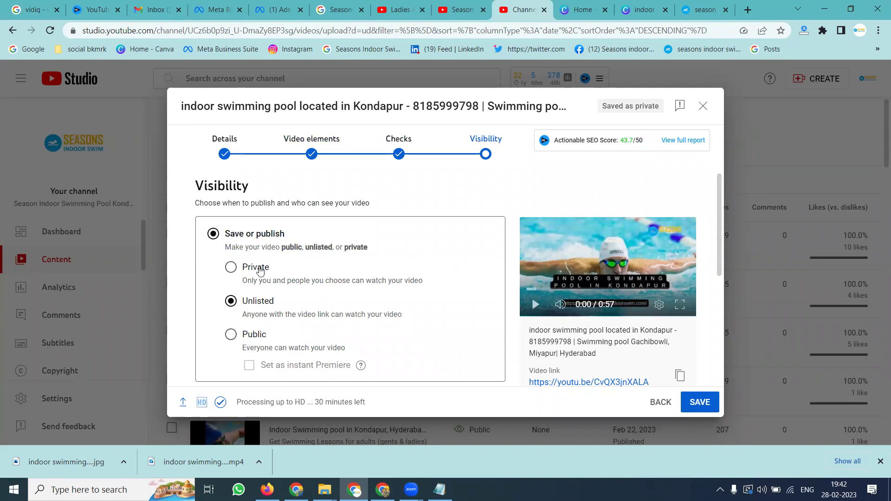
pyautogui.click(260, 271)
pyautogui.click(708, 403)
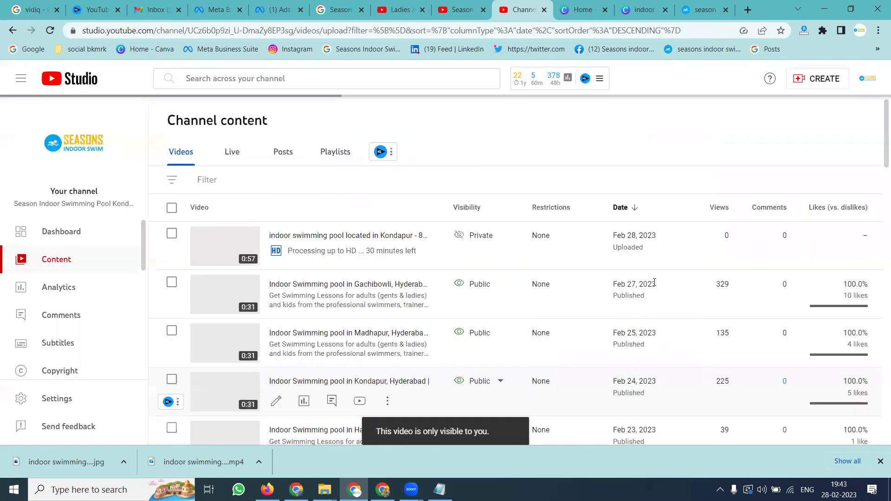
# Add 48-hour Shorts views, 7-day views, 7-day minutes watched and subscribers to the vidIQ channel statistics bar.
pyautogui.moveTo(575, 86)
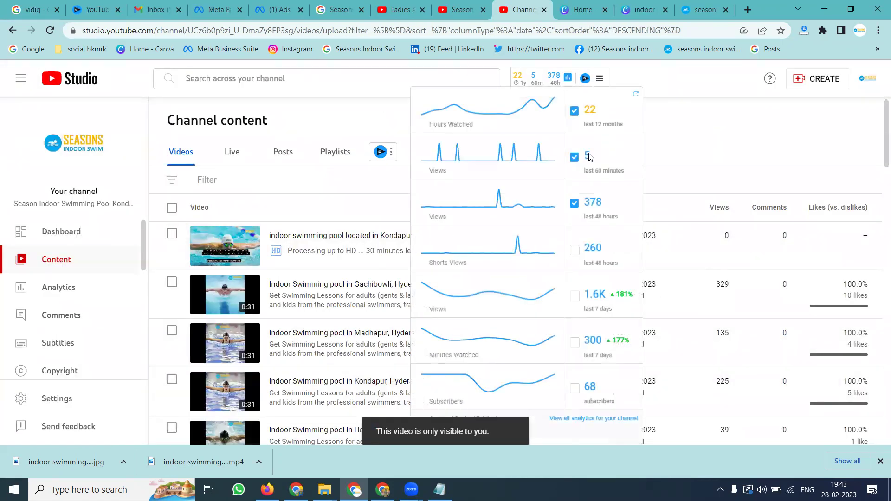
pyautogui.click(578, 250)
pyautogui.click(577, 296)
pyautogui.click(616, 344)
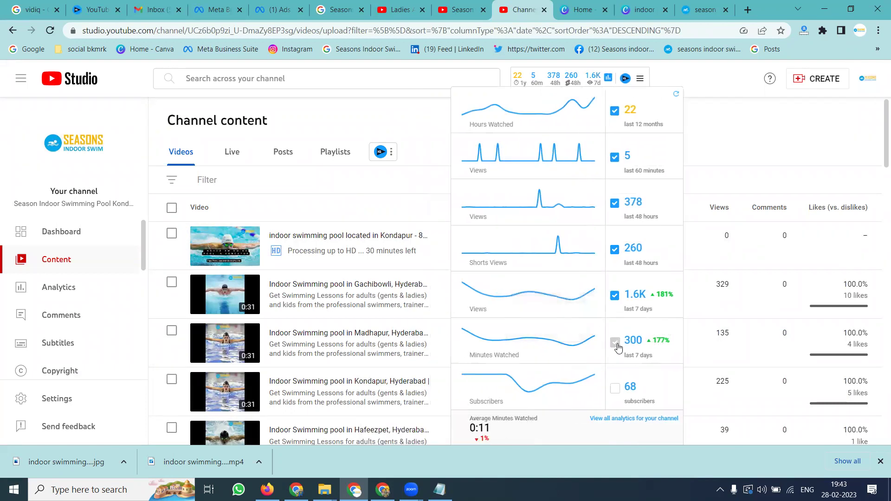
pyautogui.click(631, 389)
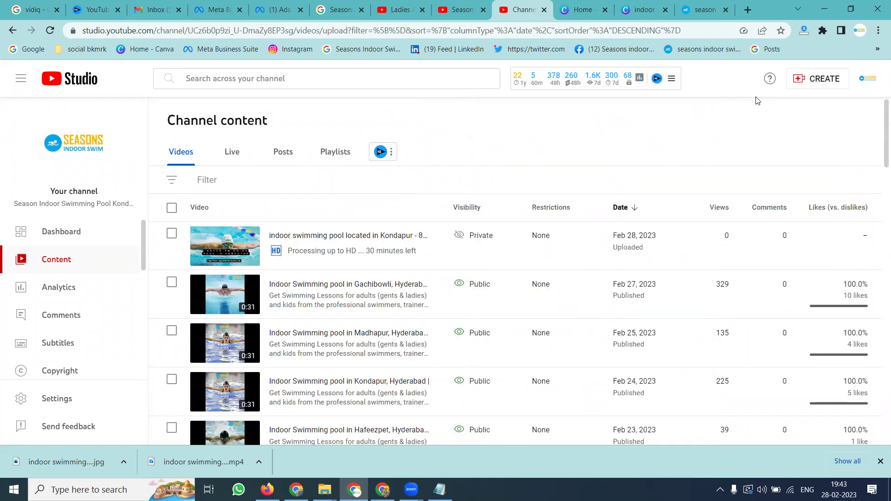
# Change the new Kondapur video's visibility to Public, set it as an instant Premiere, and publish it.
pyautogui.moveTo(352, 230)
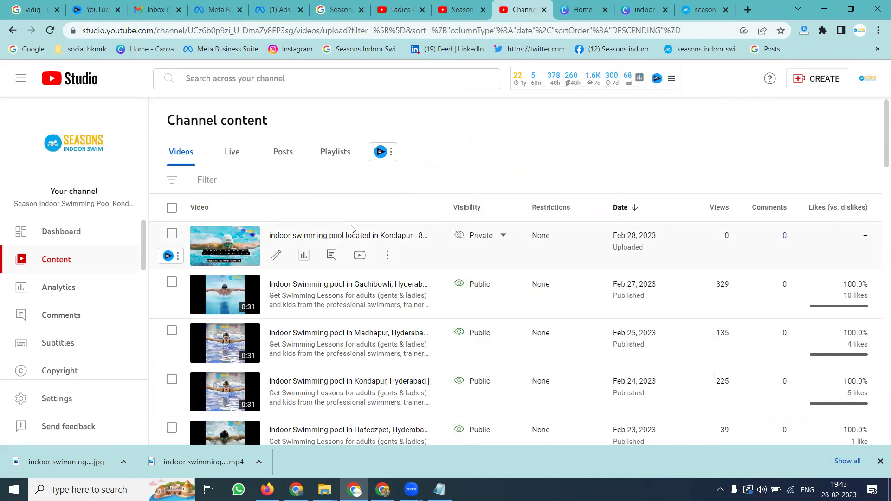
pyautogui.click(496, 239)
pyautogui.click(488, 295)
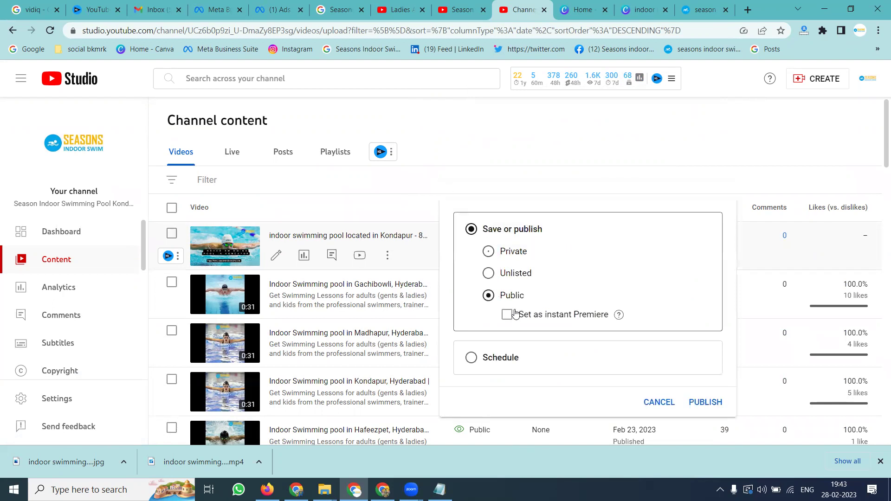
pyautogui.click(519, 316)
pyautogui.click(707, 403)
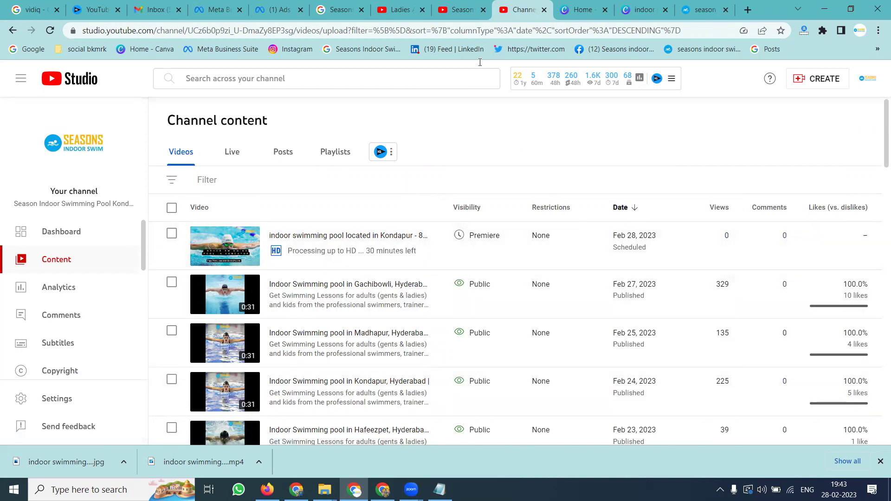
# Attach the newly published Kondapur pool video from the channel's own videos to a new YouTube community post.
pyautogui.click(457, 10)
pyautogui.click(524, 228)
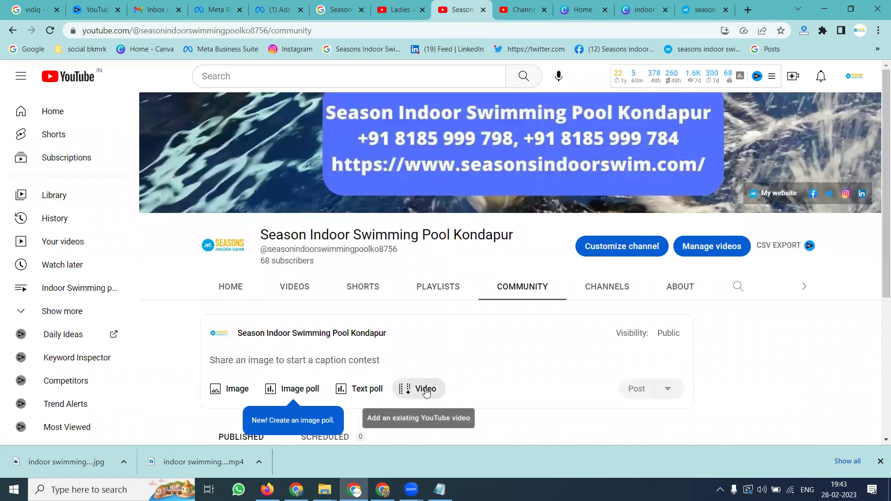
pyautogui.click(426, 390)
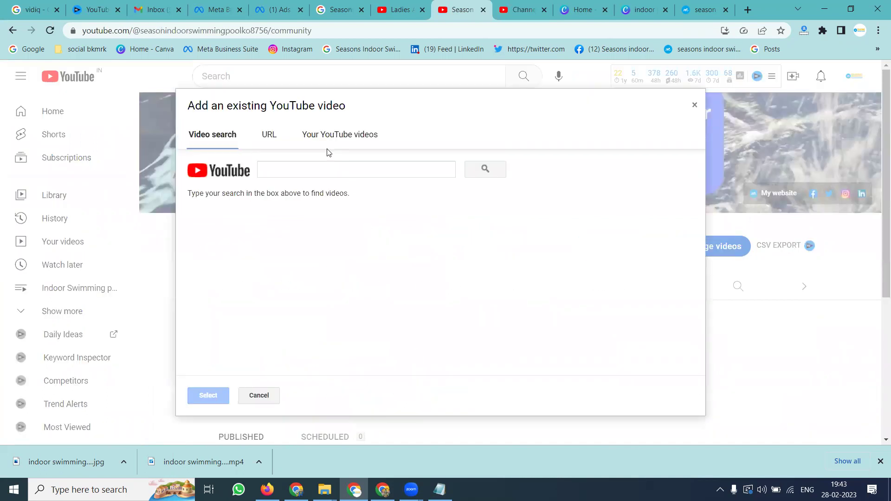
pyautogui.click(318, 141)
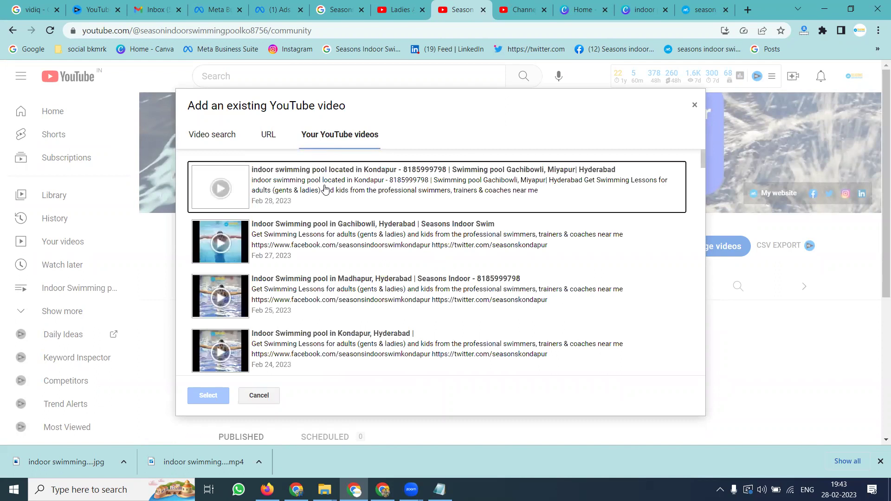
pyautogui.click(325, 188)
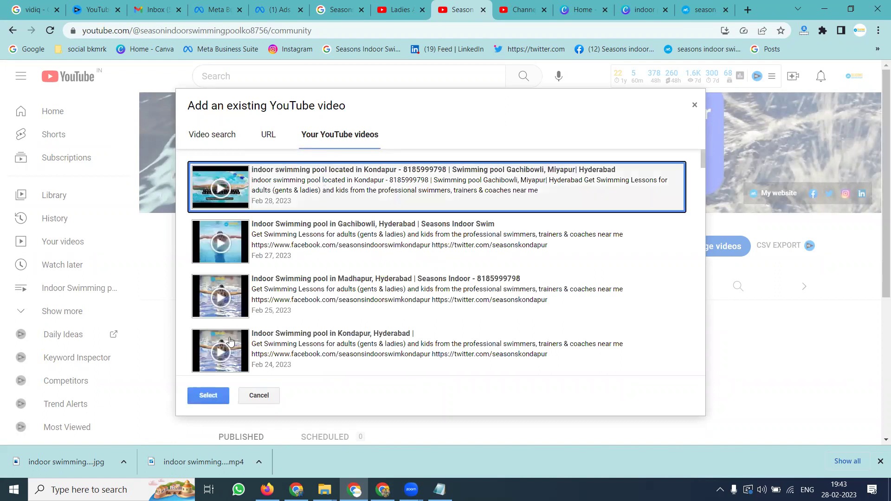
pyautogui.click(204, 393)
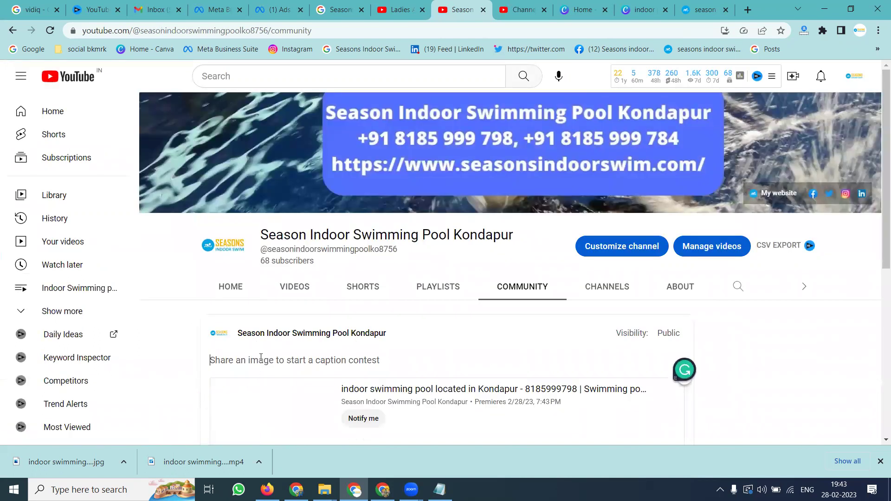
# Open the Seasons indoor swimming pool Kondapur Facebook page and copy the full text of its latest post about the Gachibowli pool.
pyautogui.click(218, 11)
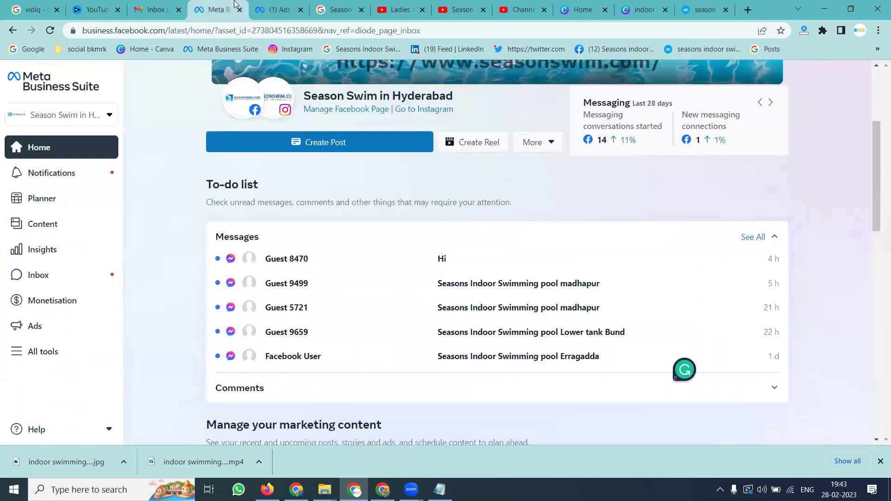
pyautogui.click(609, 51)
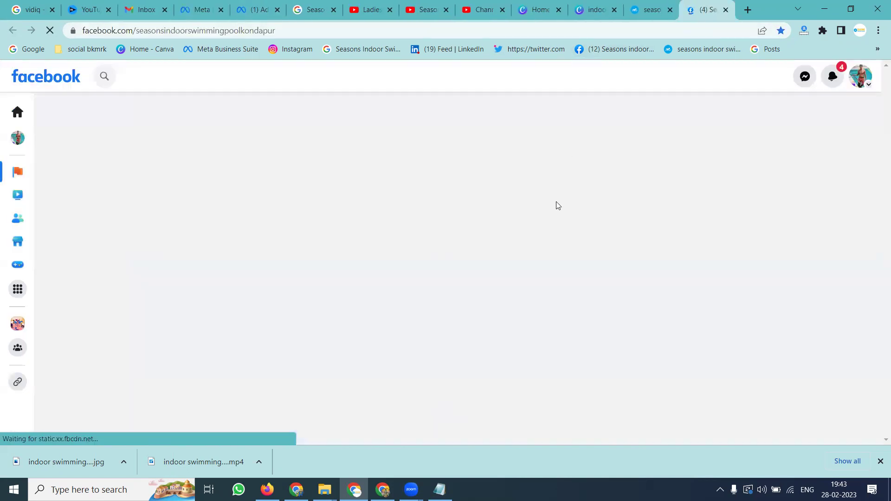
pyautogui.hotkey('ctrl', '8')
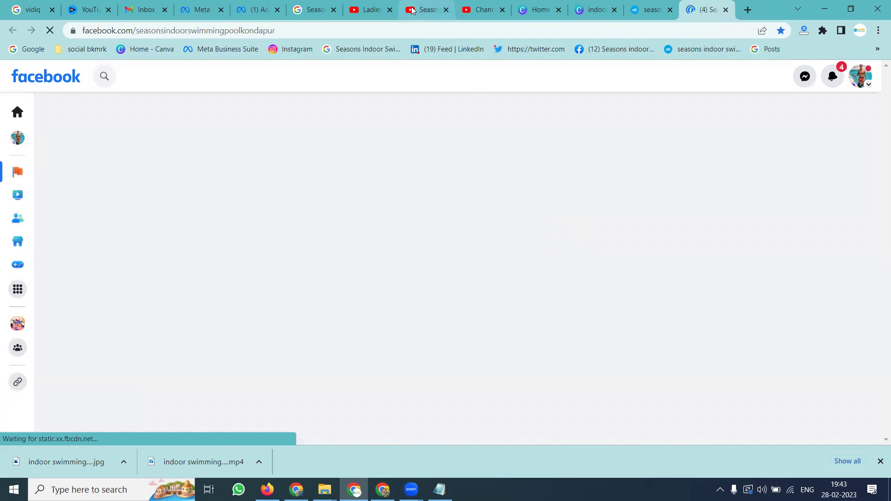
pyautogui.click(687, 10)
pyautogui.scroll(-6, 668, 260)
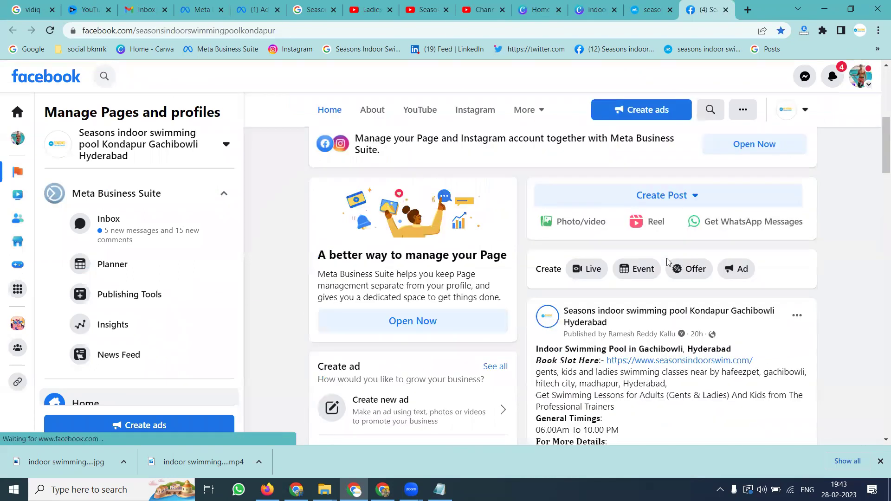
pyautogui.click(669, 314)
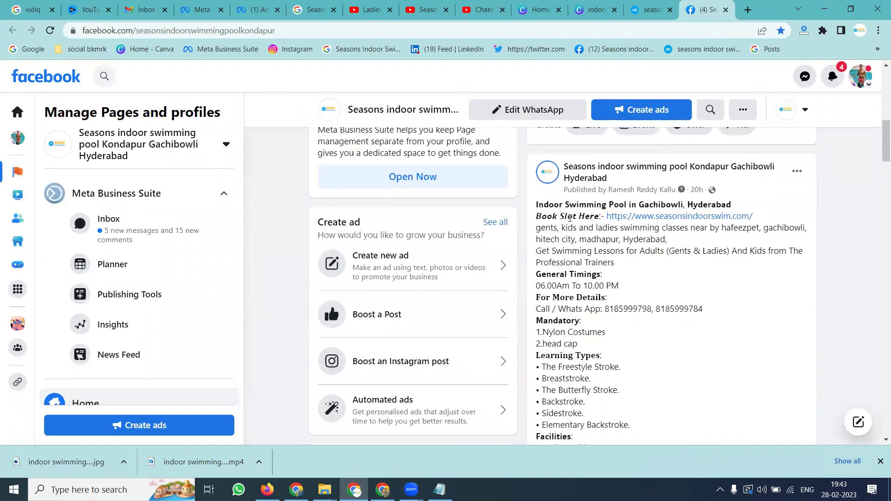
pyautogui.moveTo(536, 205); pyautogui.dragTo(653, 436)
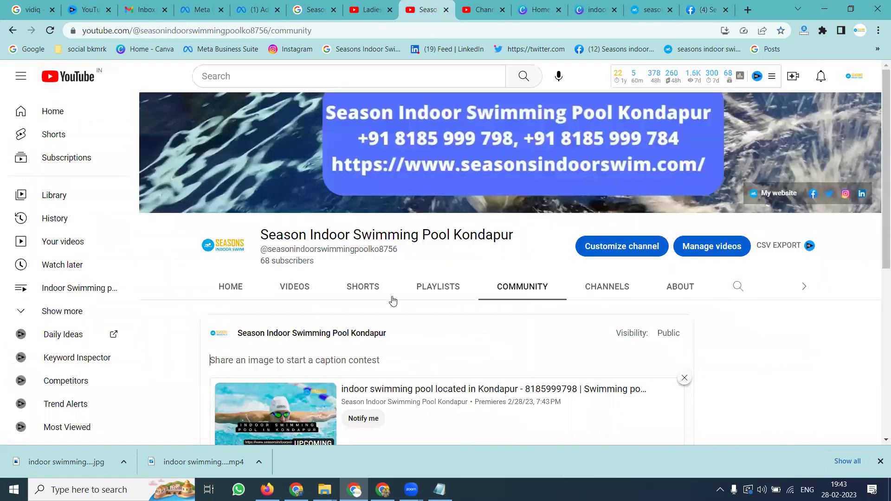
# Paste the copied pool description into the YouTube community post with the attached Kondapur video, and publish the post.
pyautogui.click(425, 10)
pyautogui.hotkey('ctrl', 'v')
pyautogui.scroll(-10, 773, 274)
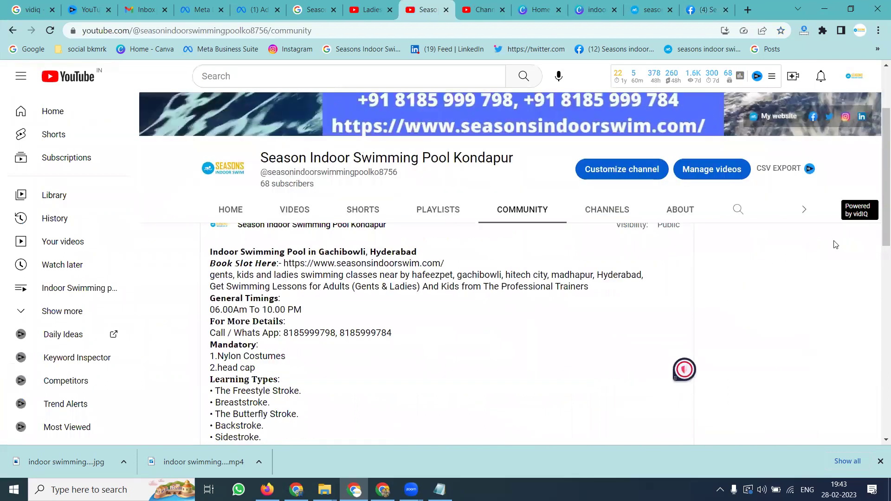
pyautogui.click(637, 329)
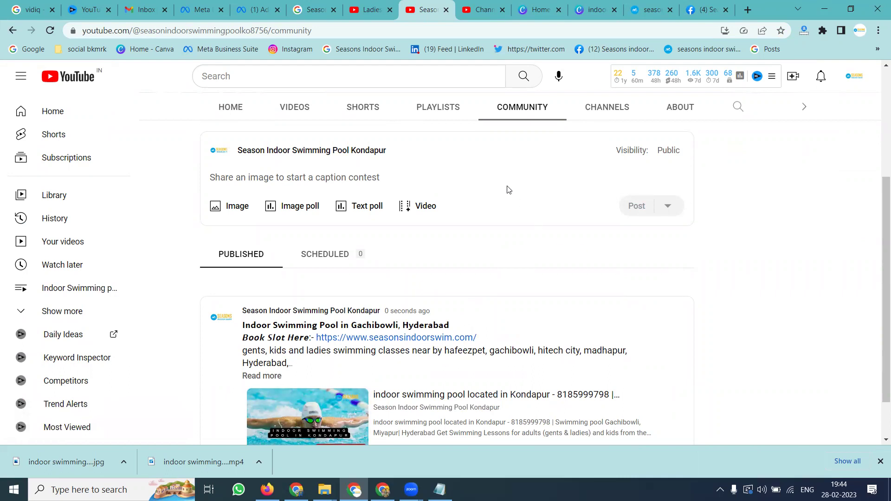
pyautogui.scroll(-1, 495, 199)
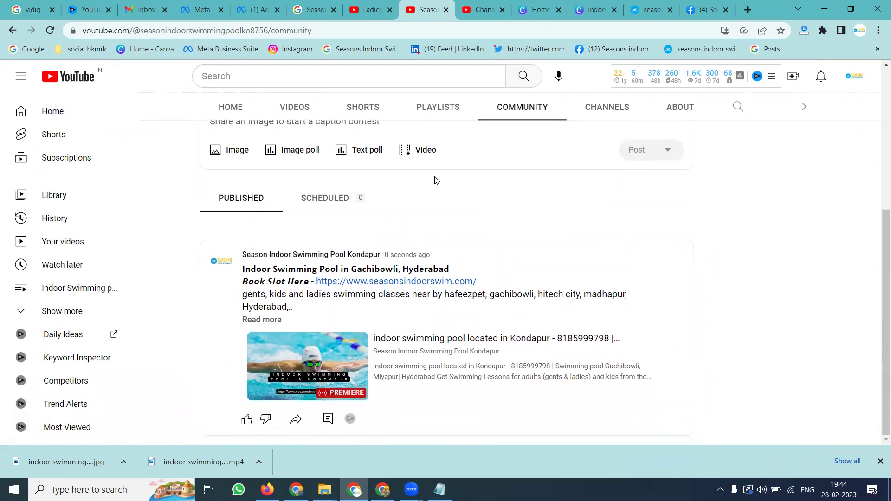
pyautogui.scroll(2, 497, 185)
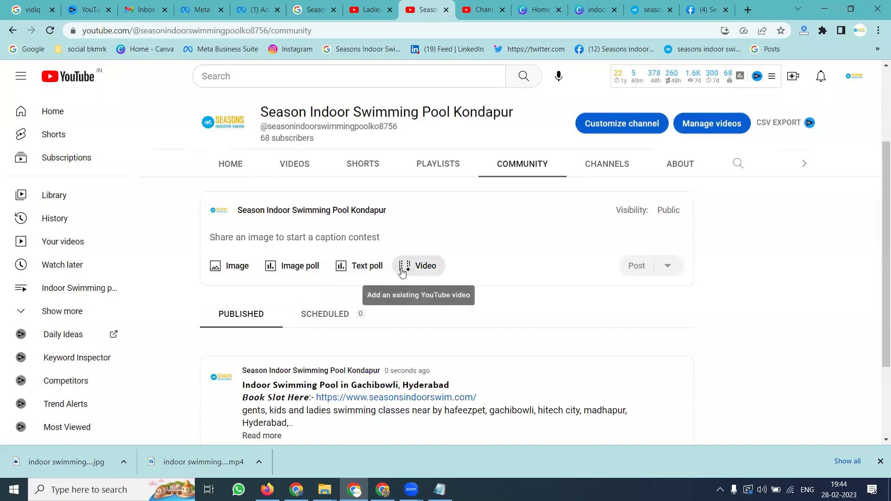
pyautogui.scroll(-3, 468, 225)
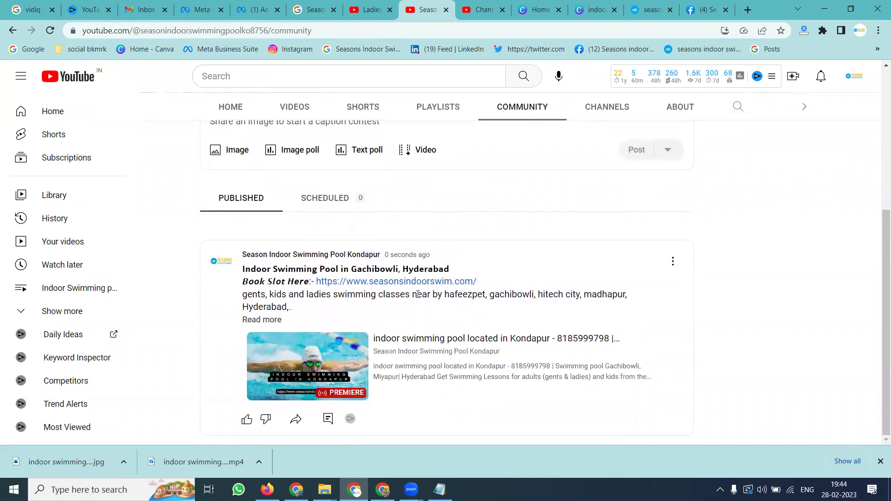
# Copy the shareable link of the new Kondapur premiere video from the YouTube Studio channel content.
pyautogui.click(473, 9)
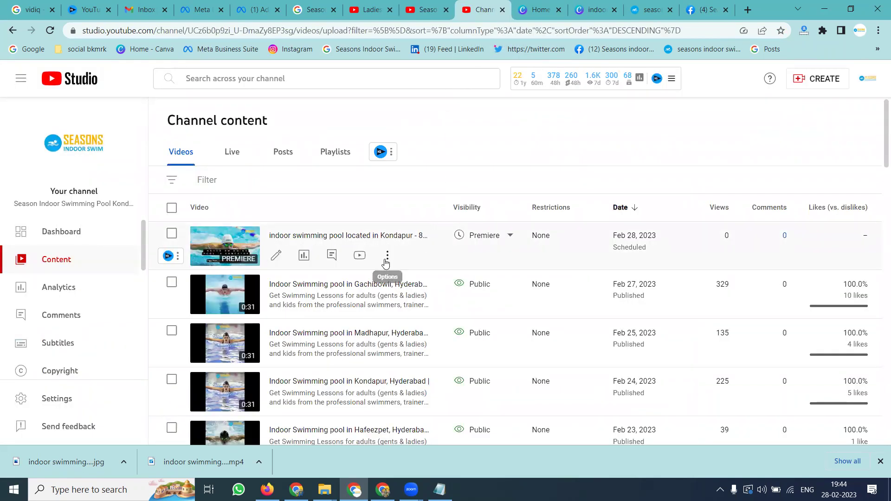
pyautogui.click(385, 257)
pyautogui.click(359, 276)
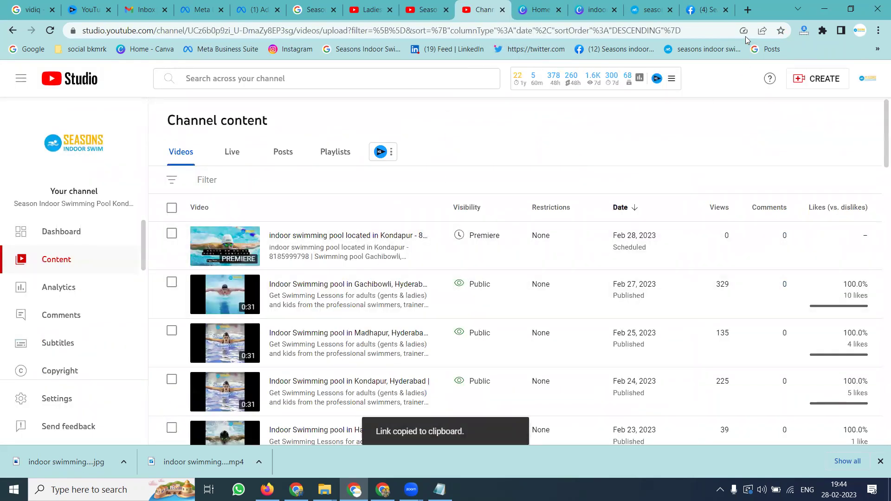
# Go to nimtools.com in a new browser tab and open its Youtube Backlink Generator.
pyautogui.click(747, 10)
pyautogui.write('ni')
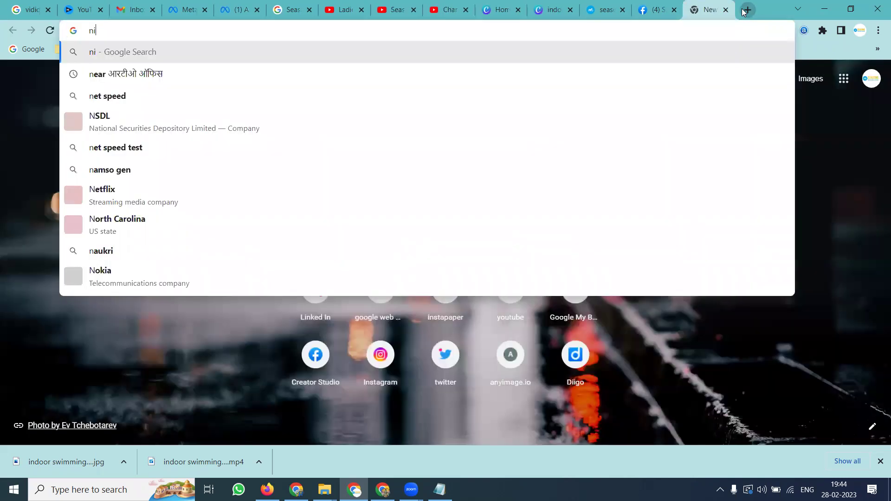
pyautogui.write('mtools')
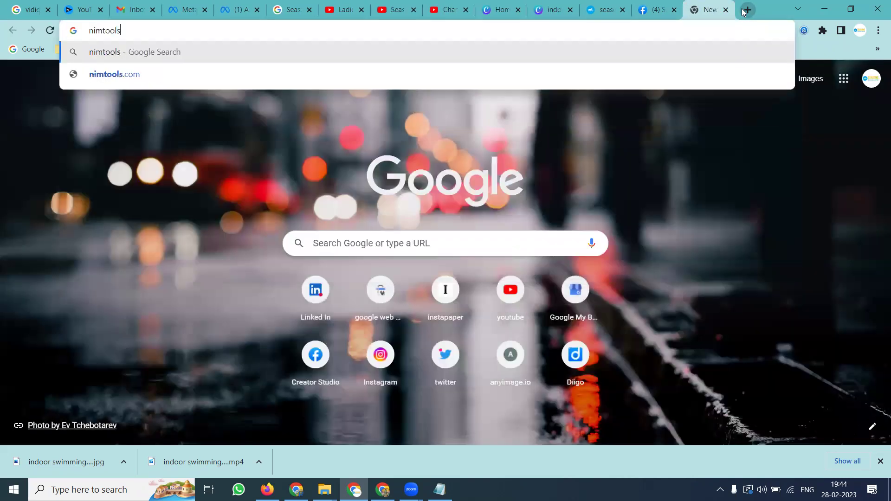
pyautogui.press('Return')
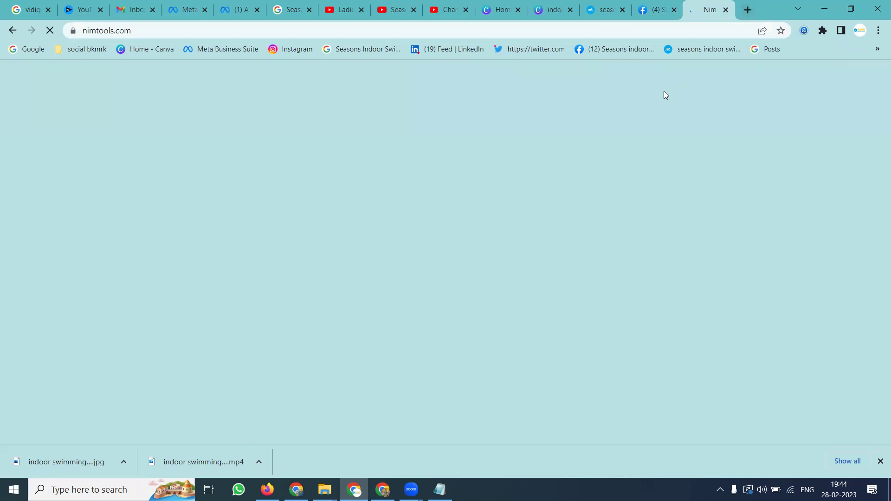
pyautogui.scroll(-12, 429, 150)
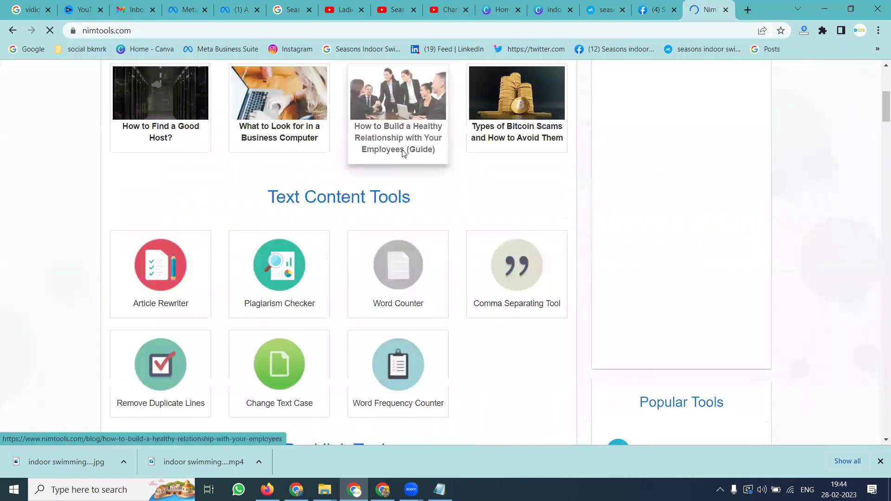
pyautogui.click(174, 246)
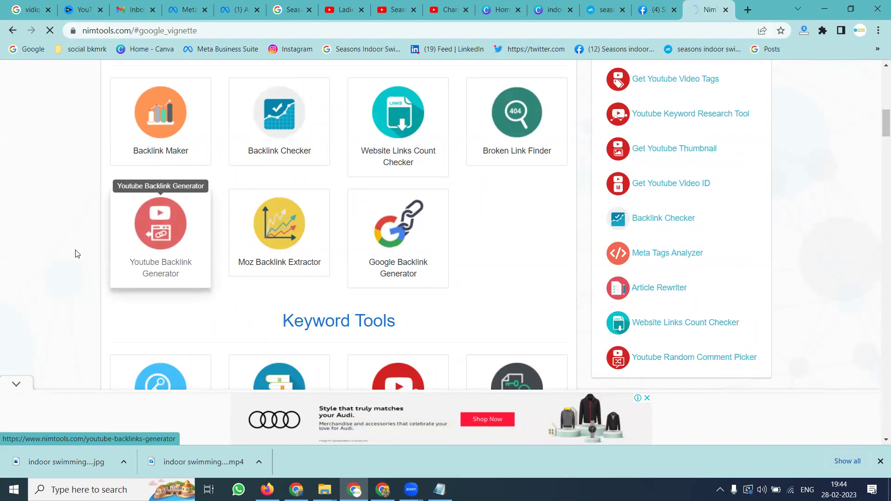
pyautogui.scroll(-3, 244, 239)
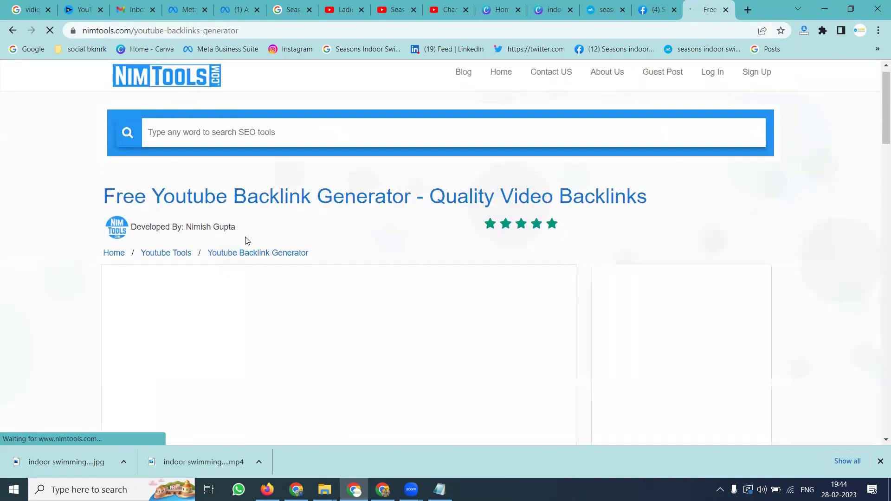
pyautogui.scroll(-2, 232, 260)
pyautogui.click(240, 244)
pyautogui.hotkey('ctrl', 'v')
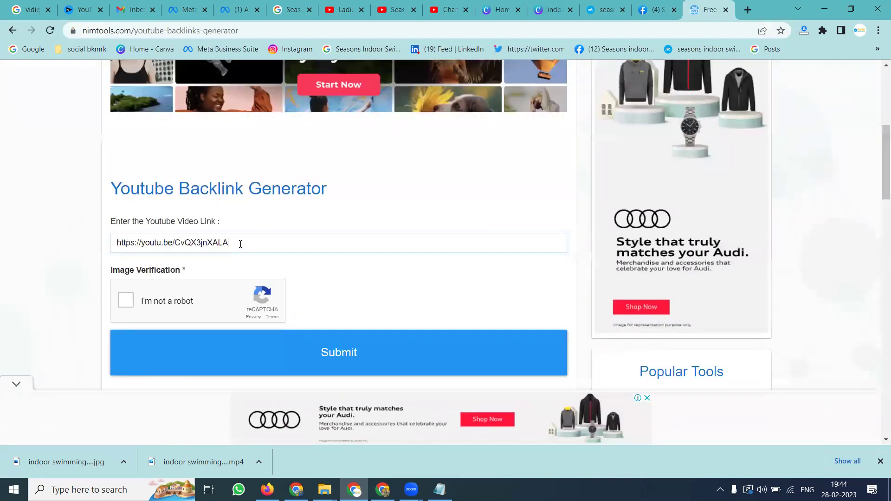
pyautogui.click(143, 305)
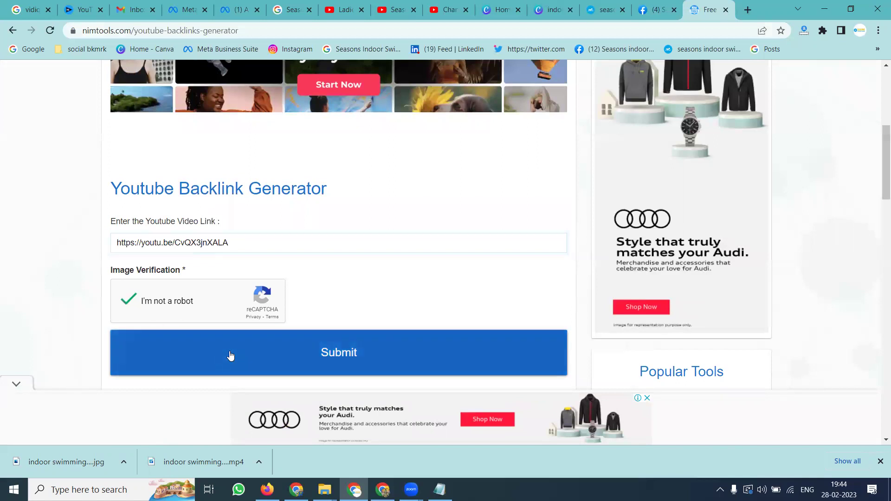
pyautogui.click(231, 356)
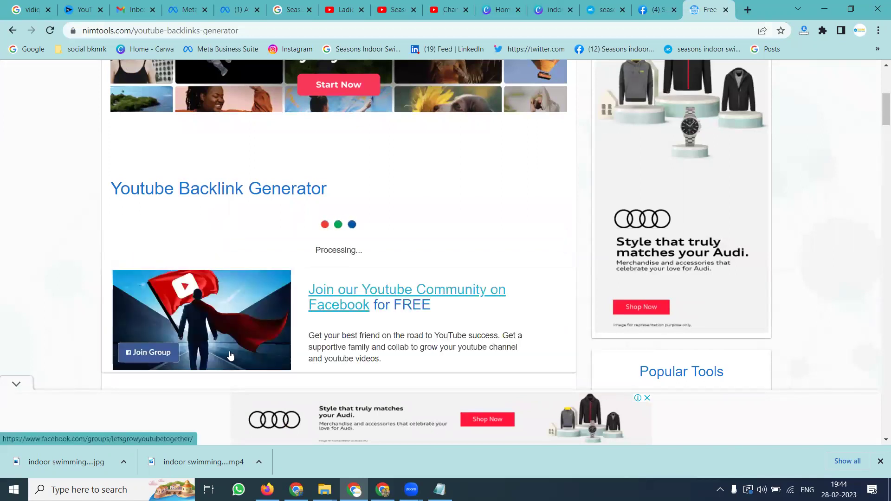
pyautogui.scroll(-5, 230, 356)
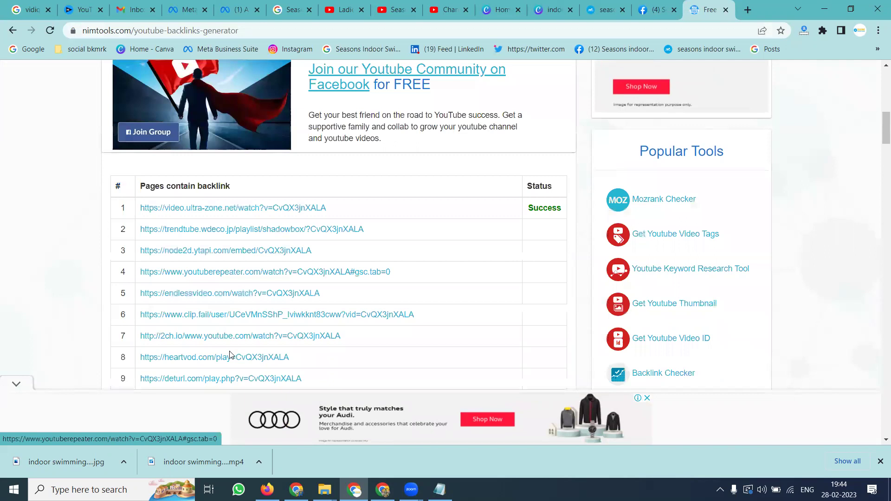
pyautogui.scroll(-2, 230, 354)
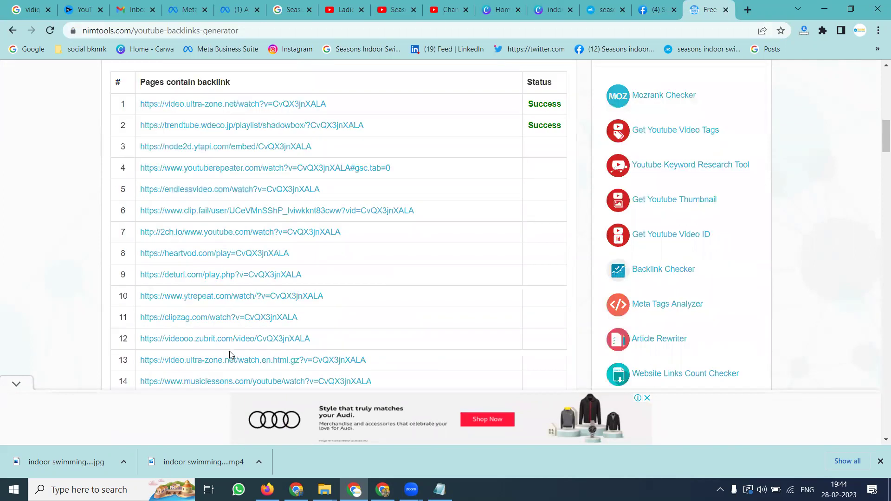
# Review the new video's options in YouTube Studio, and check the generated node2d.ytapi.com backlink before returning to the backlink list.
pyautogui.click(445, 10)
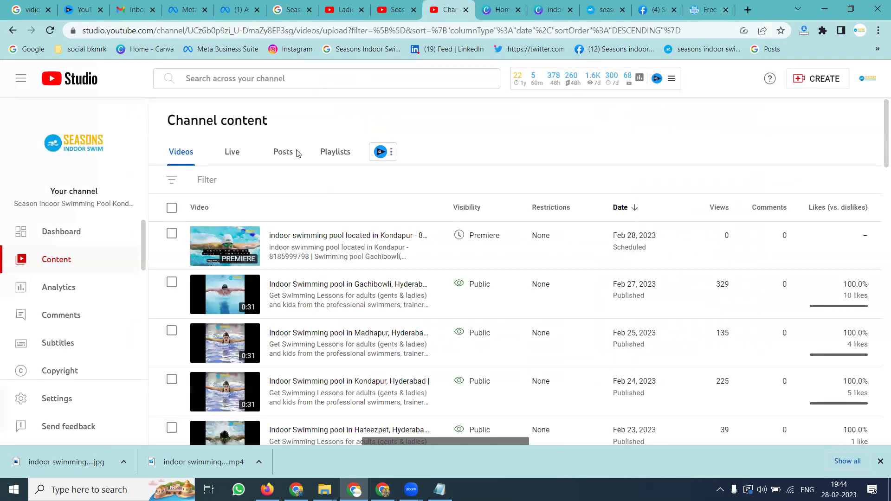
pyautogui.click(388, 258)
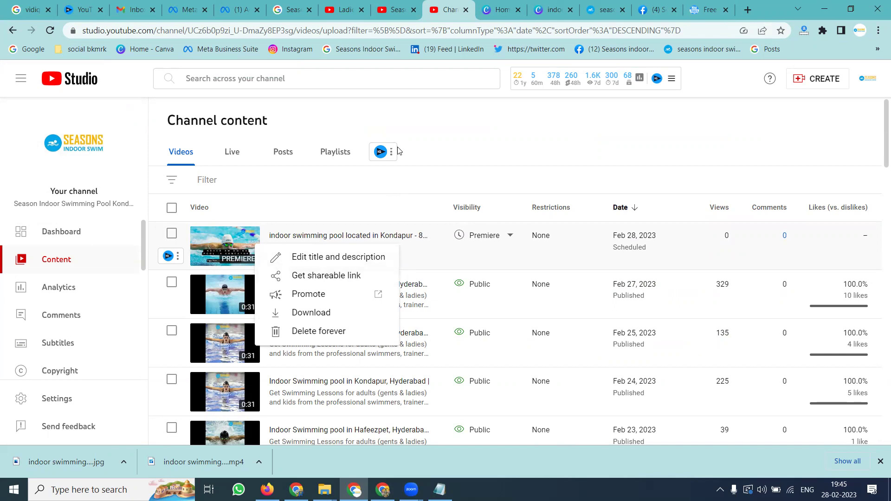
pyautogui.click(707, 9)
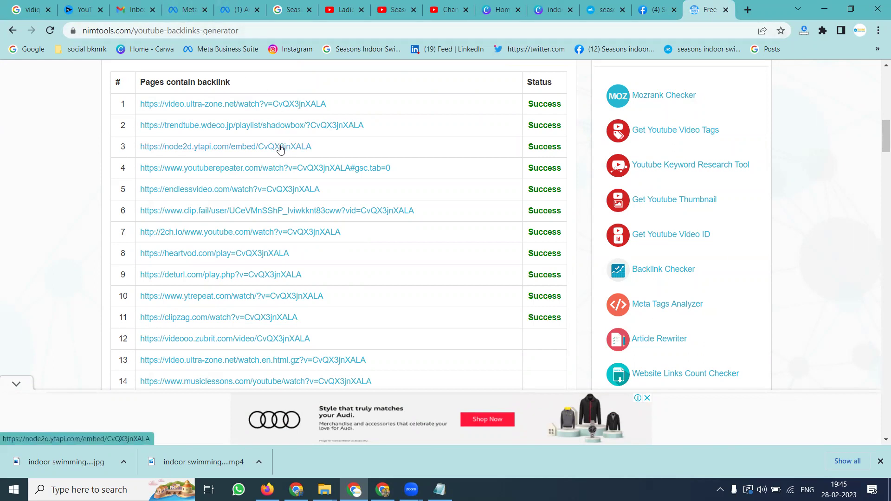
pyautogui.click(280, 148)
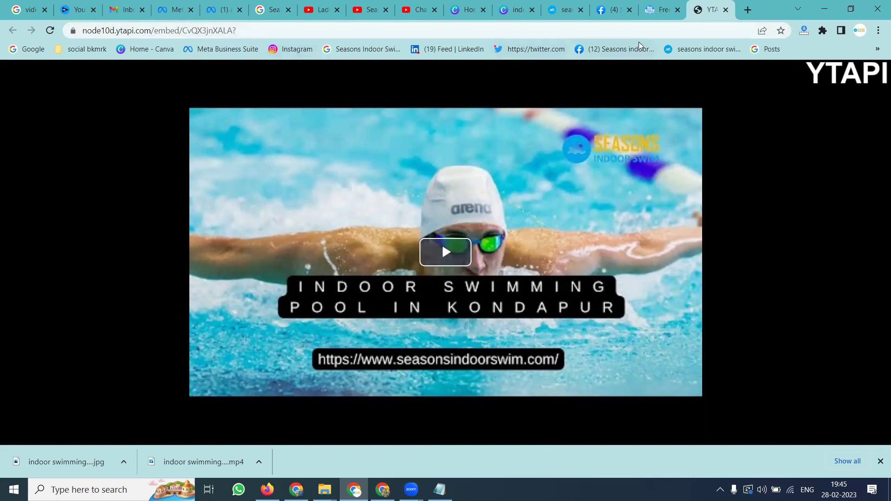
pyautogui.click(662, 6)
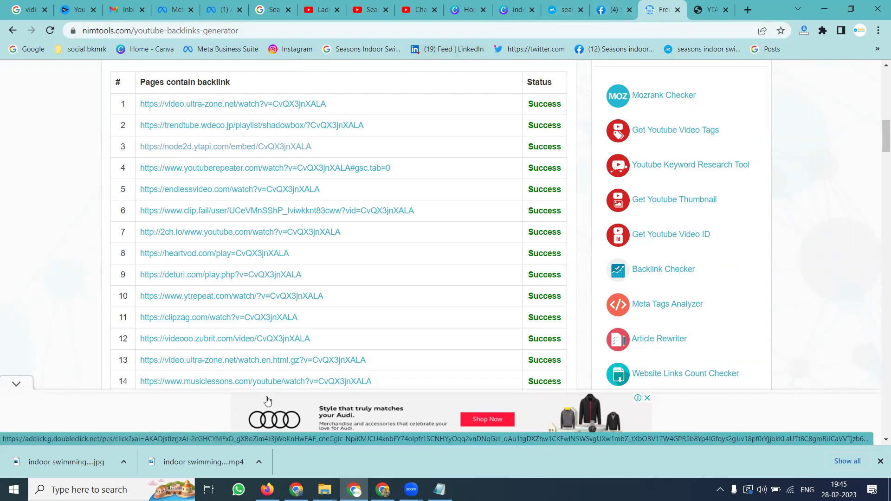
# Expand the published YouTube community post and review its full description and hashtags.
pyautogui.click(365, 7)
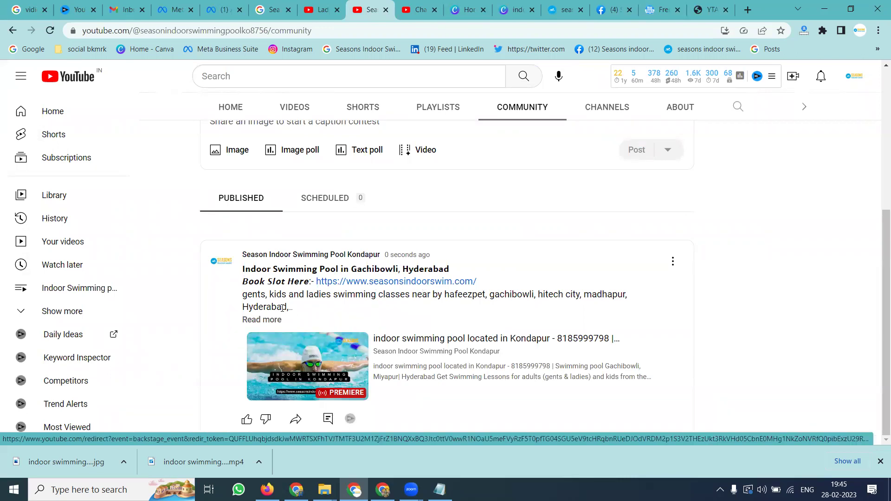
pyautogui.click(270, 321)
pyautogui.scroll(-5, 312, 312)
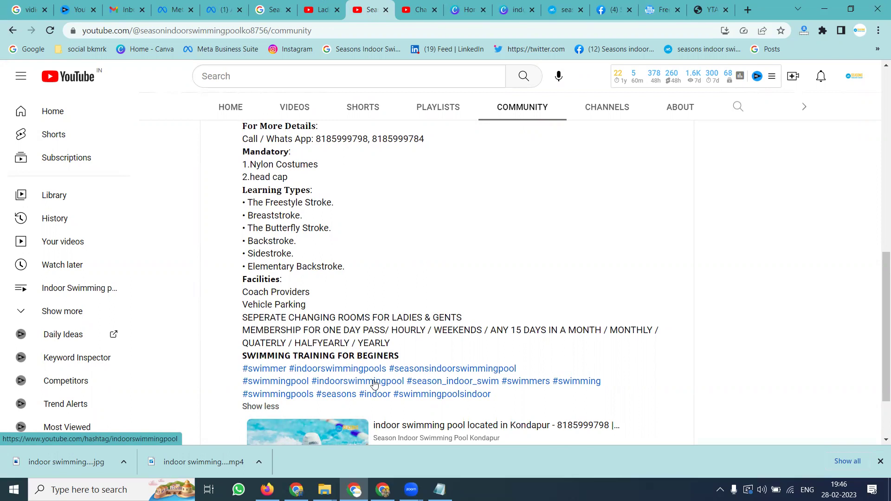
# Open the watch page of the new Kondapur premiere video from the YouTube Studio channel content.
pyautogui.click(420, 10)
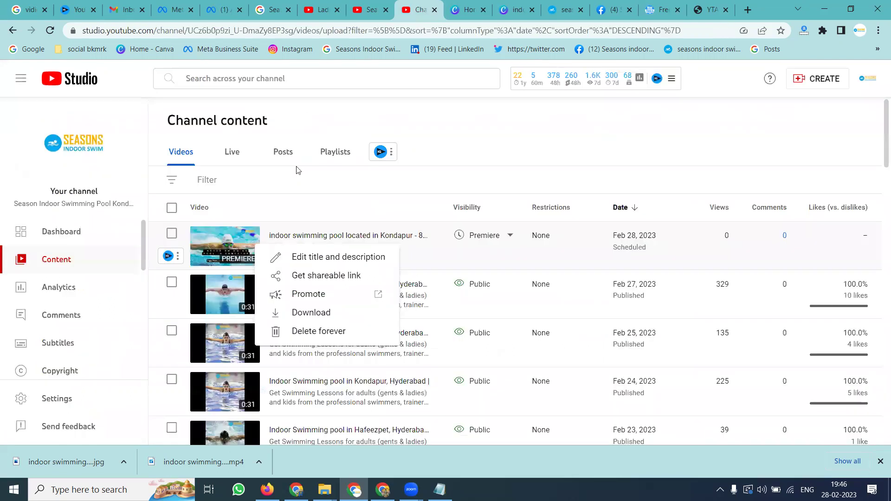
pyautogui.click(228, 246)
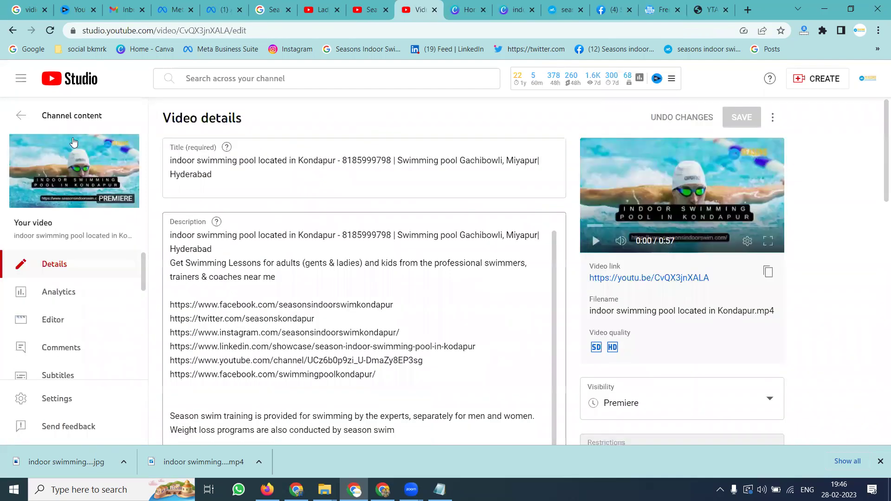
pyautogui.click(22, 120)
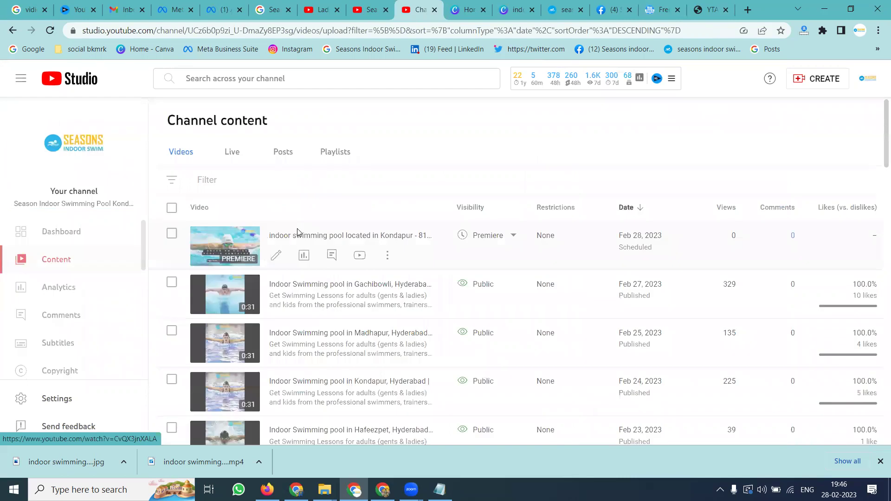
pyautogui.click(360, 257)
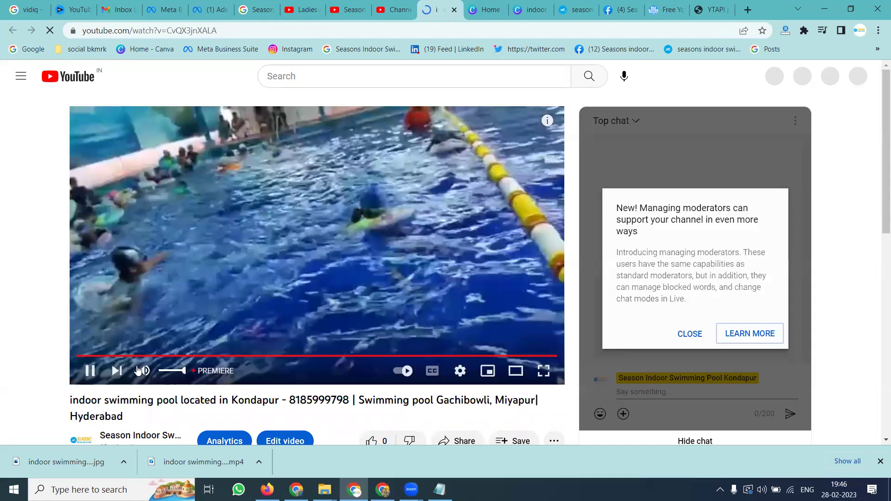
# Expand the Kondapur premiere video's full description and review its text, social links and Gachibowli location tag.
pyautogui.scroll(-3, 161, 189)
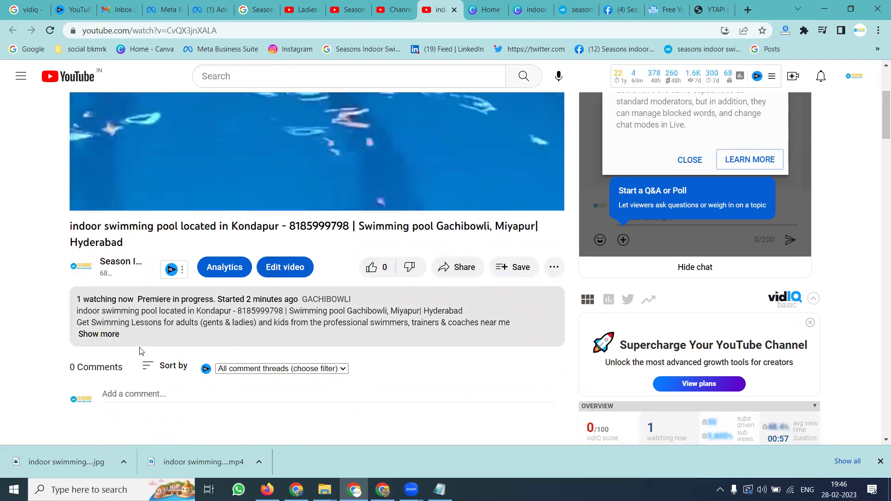
pyautogui.click(105, 336)
pyautogui.scroll(-3, 92, 329)
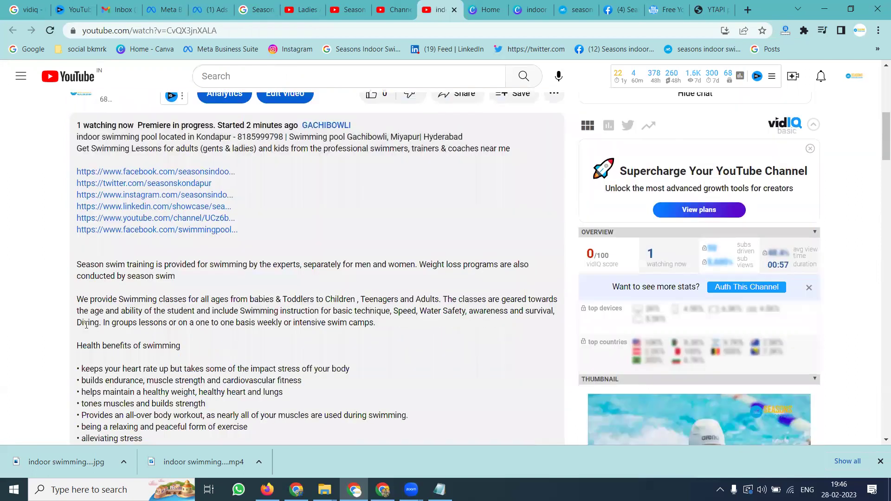
pyautogui.scroll(4, 87, 325)
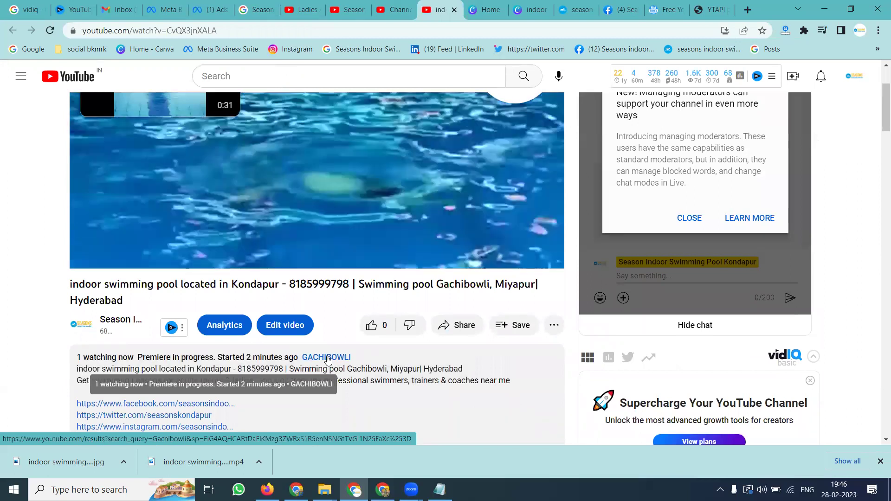
pyautogui.scroll(2, 52, 298)
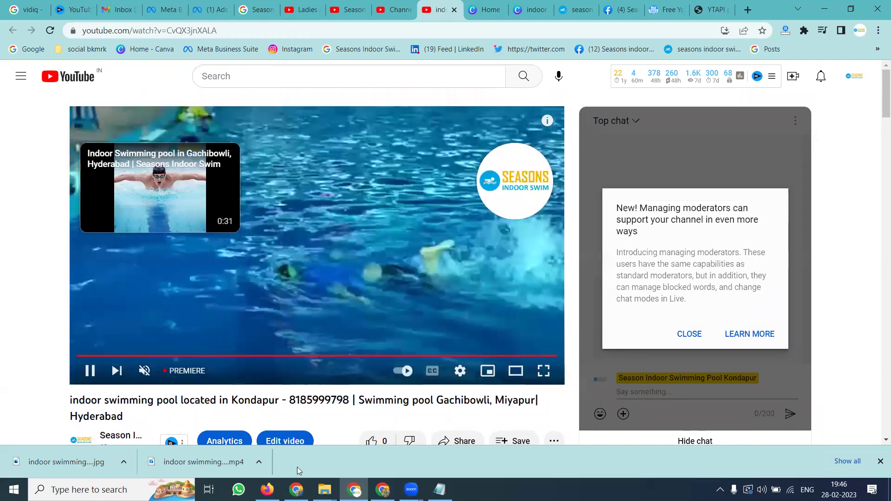
# View the digital marketing channel's video list in the other browser window, and return to the Kondapur video to reload its watch page.
pyautogui.hotkey('alt', 'Tab')
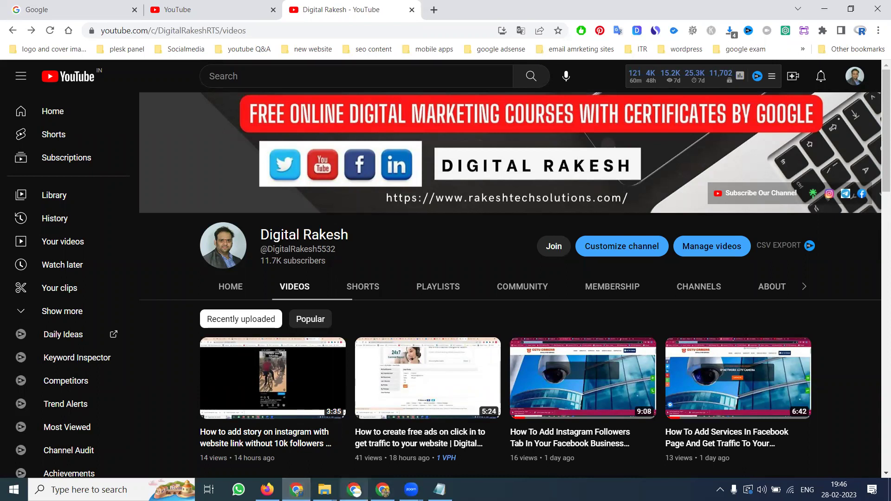
pyautogui.click(355, 489)
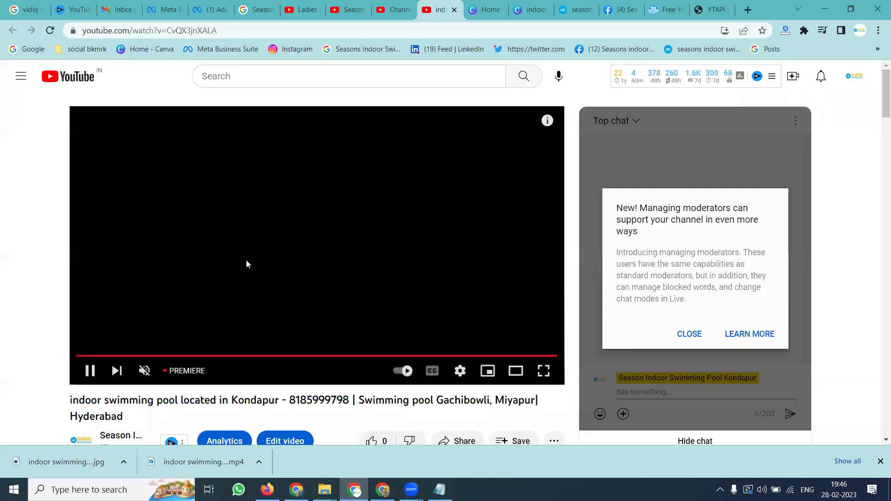
pyautogui.click(50, 30)
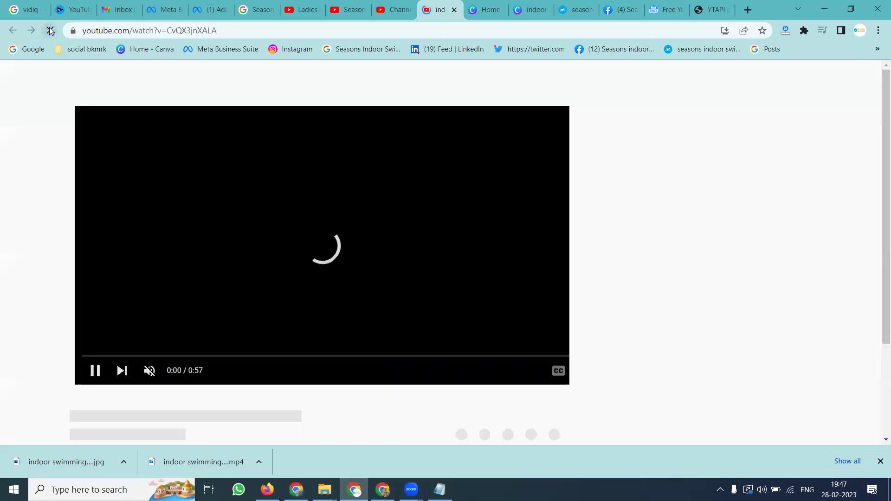